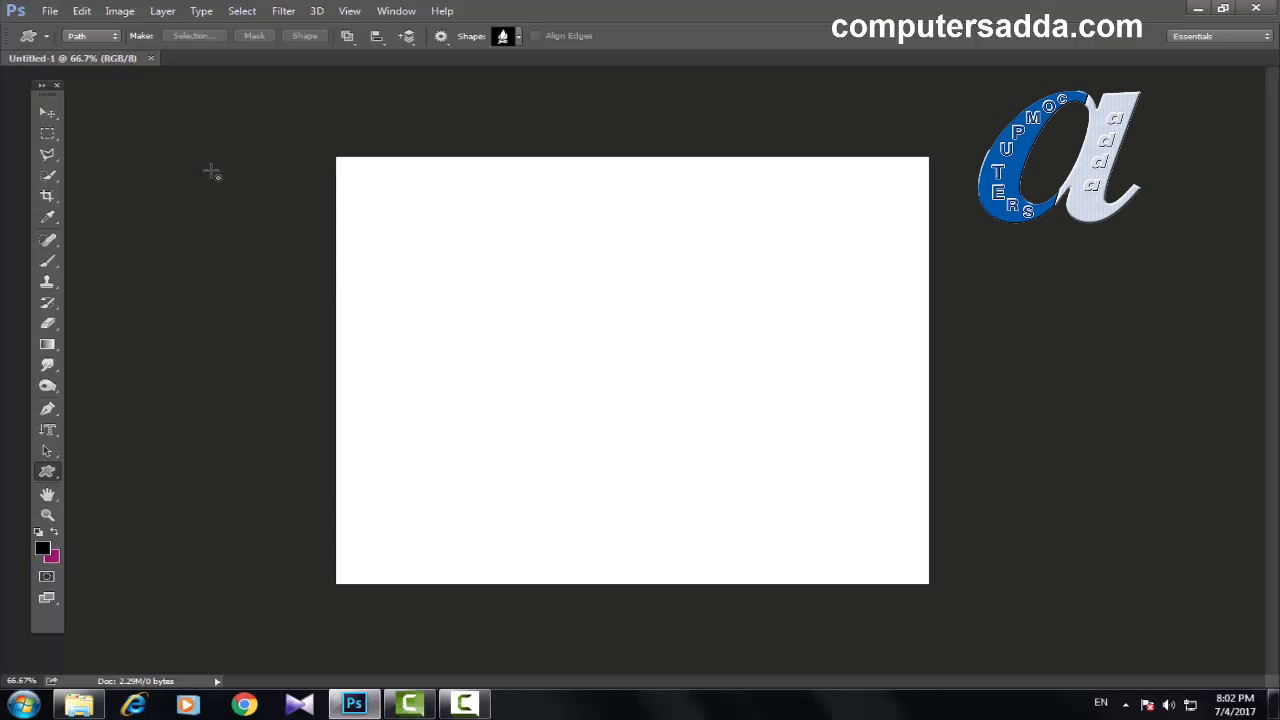
- Show the Layers panel beside the canvas and set the custom shape tool's drawing mode to Shape
key(F7)
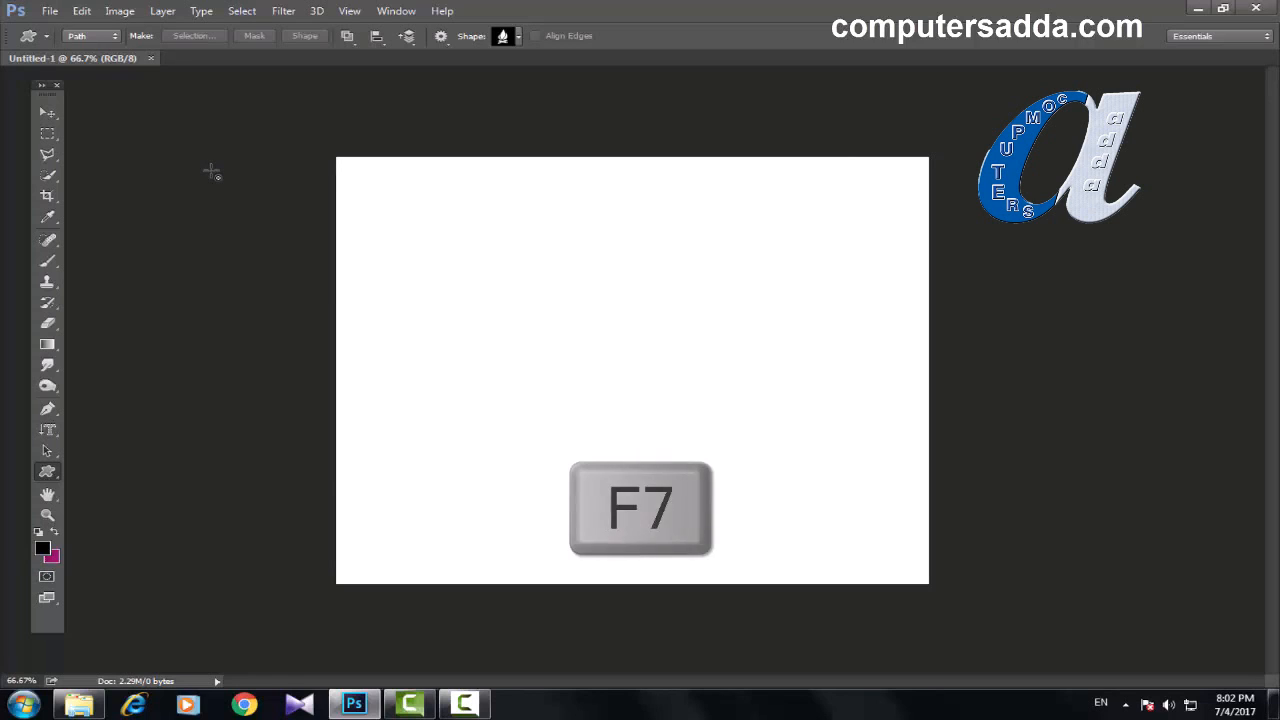
drag(1034, 549, 1136, 240)
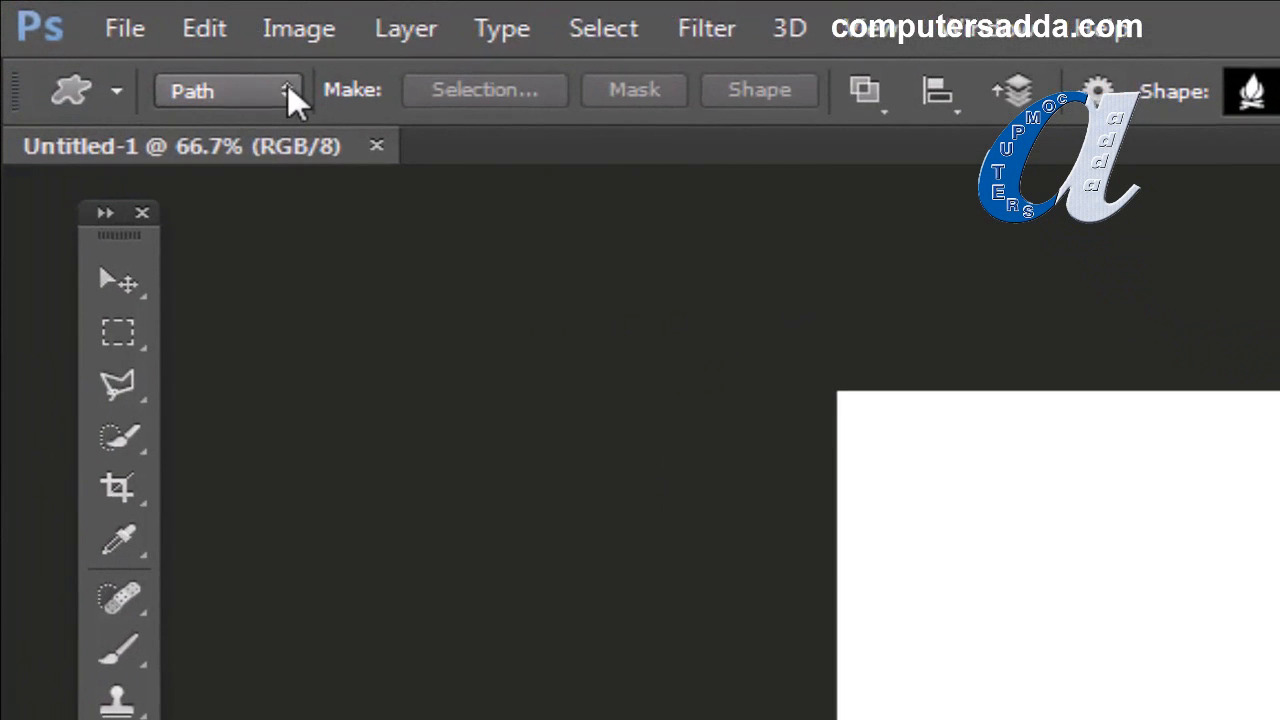
click(115, 34)
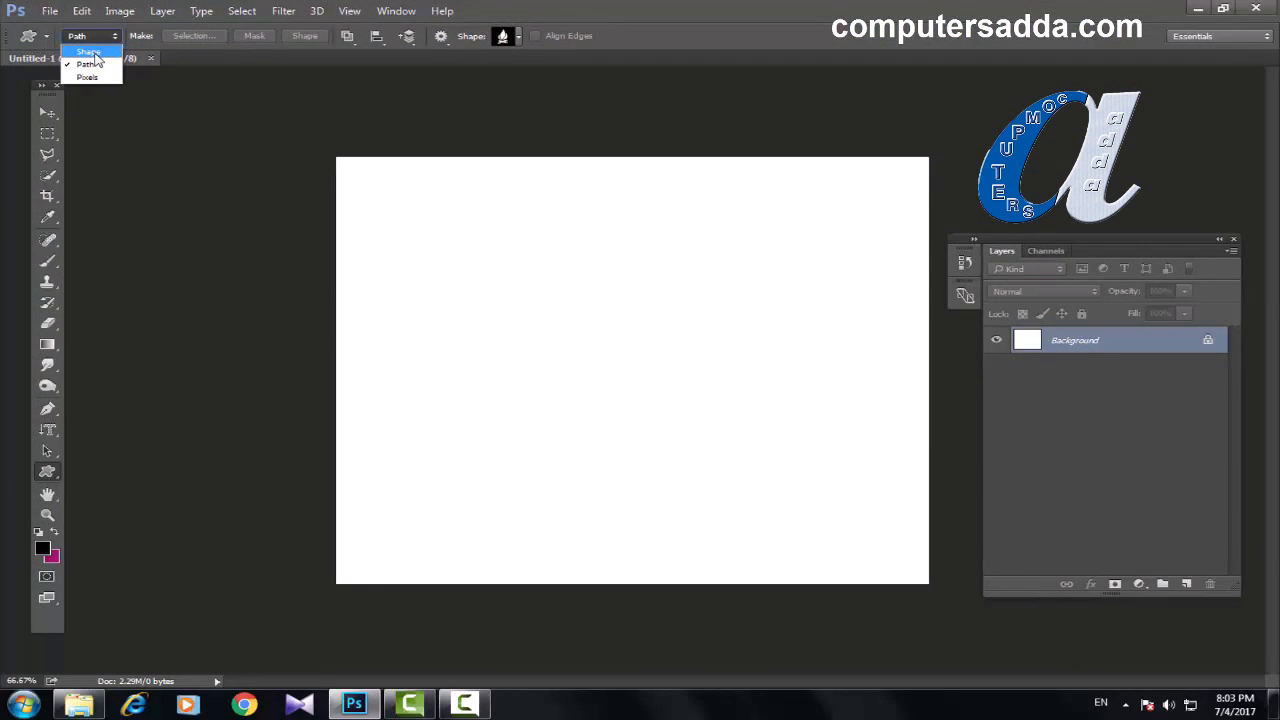
click(90, 53)
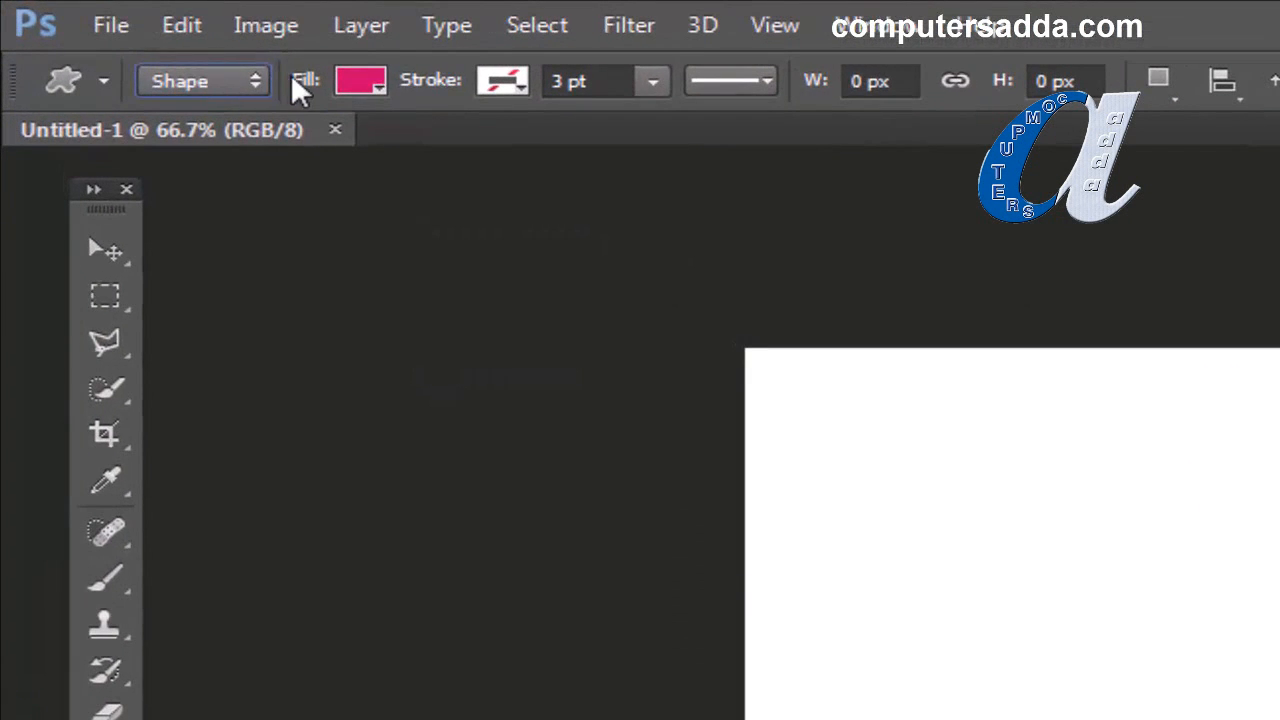
- Set the fill colour for new shapes to dark green from the colour swatches
click(358, 84)
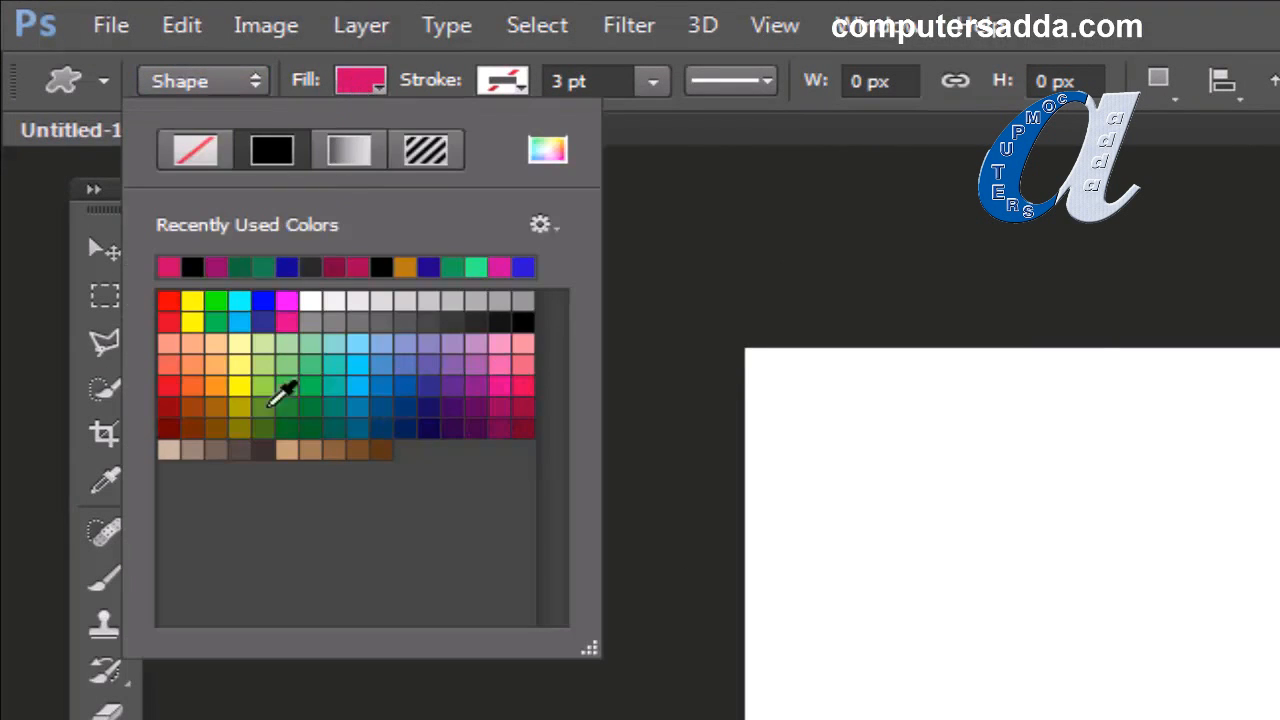
click(167, 386)
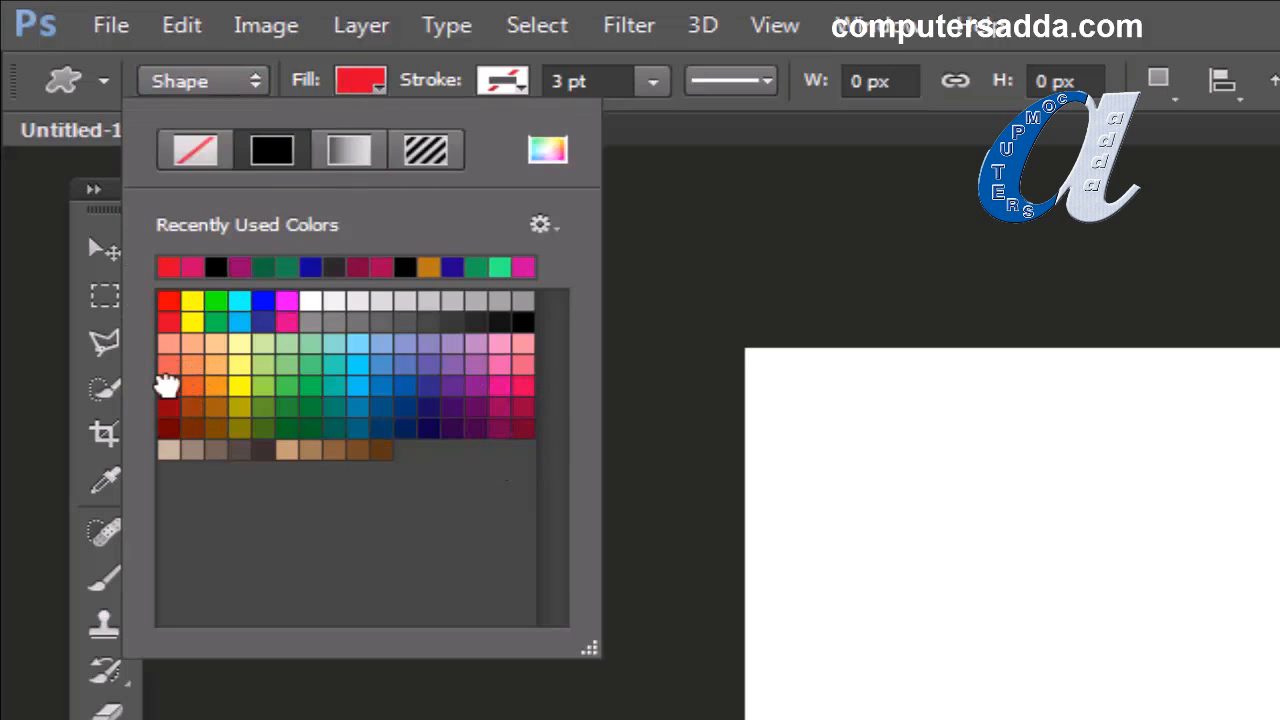
click(314, 414)
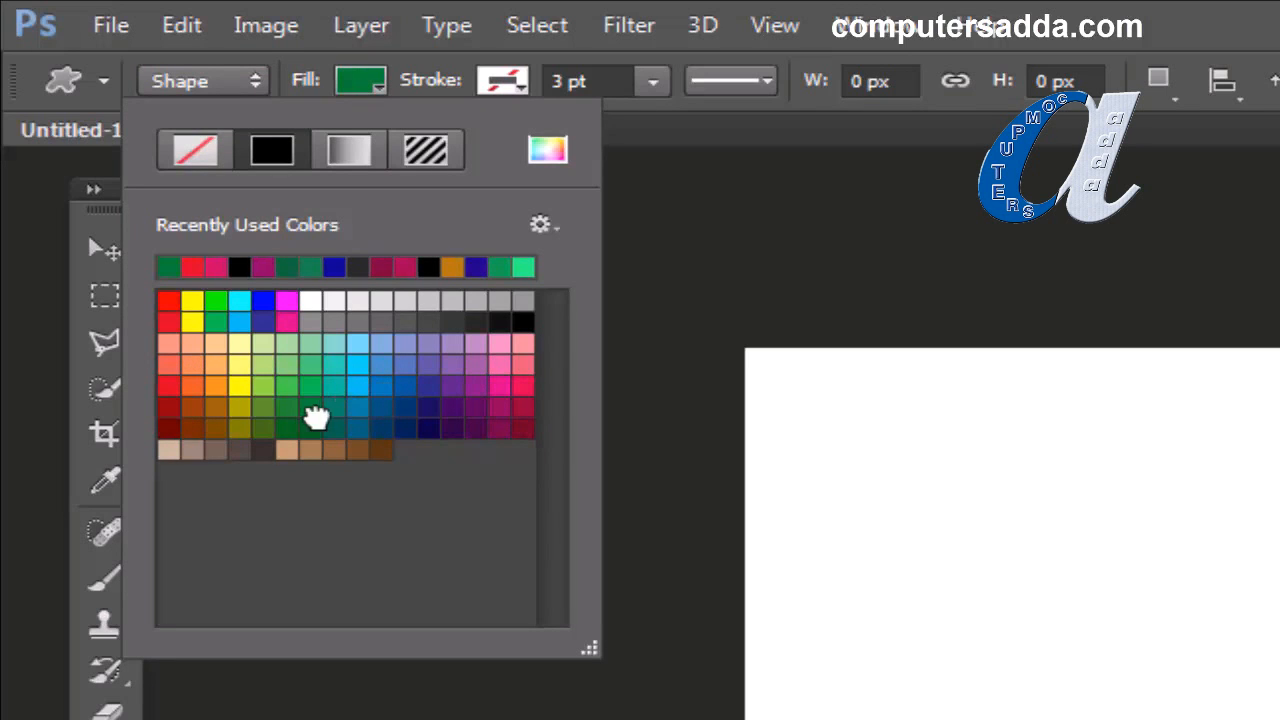
click(732, 137)
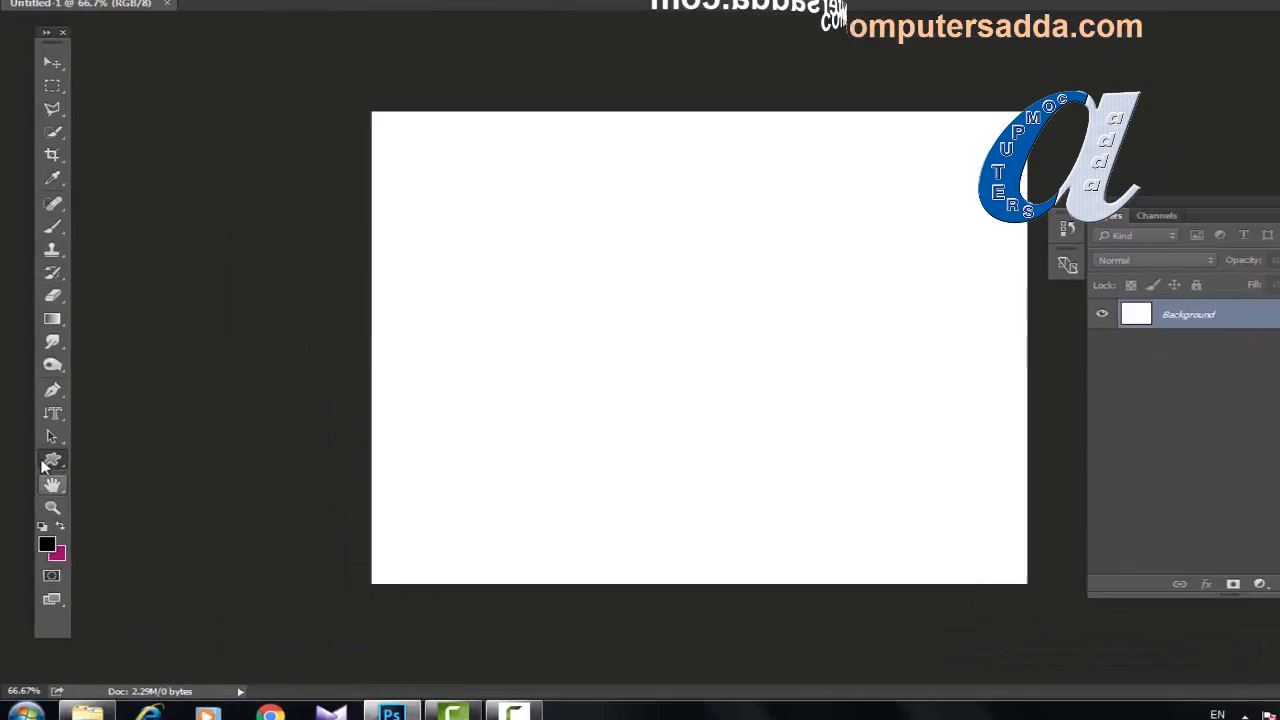
- Cycle through the shape tools and make the Rectangle Tool active
click(46, 463)
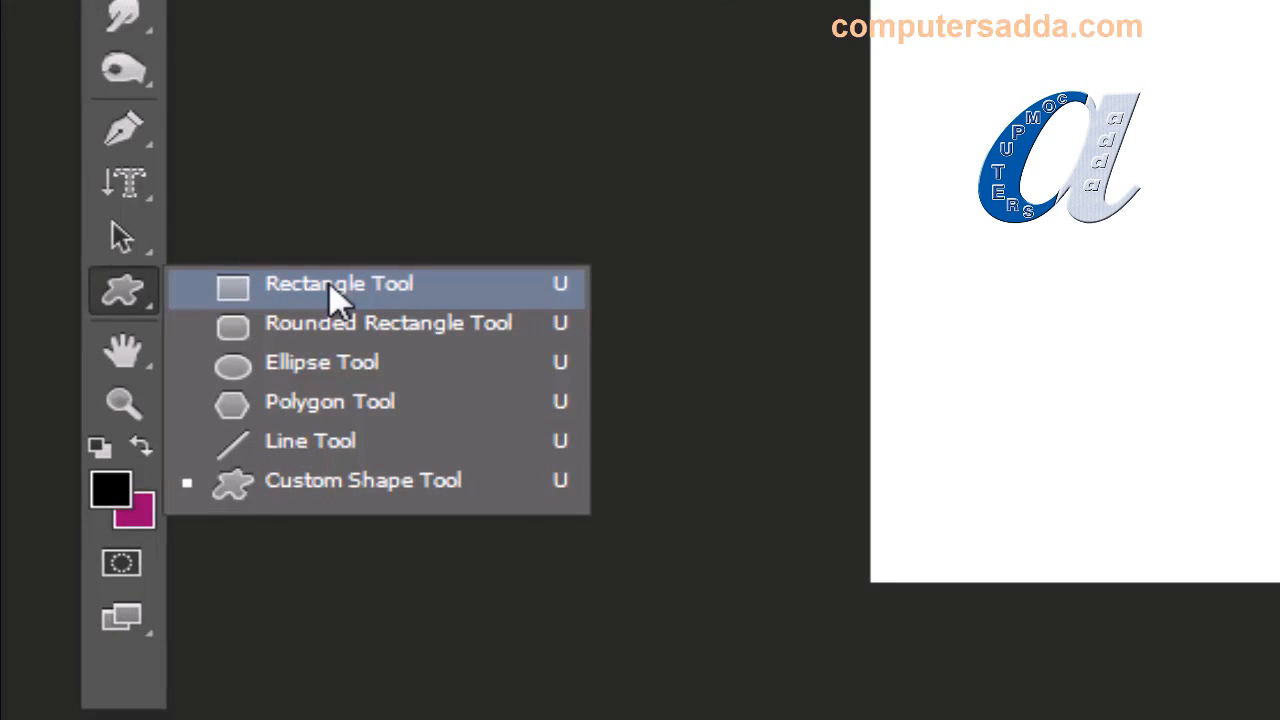
key(u)
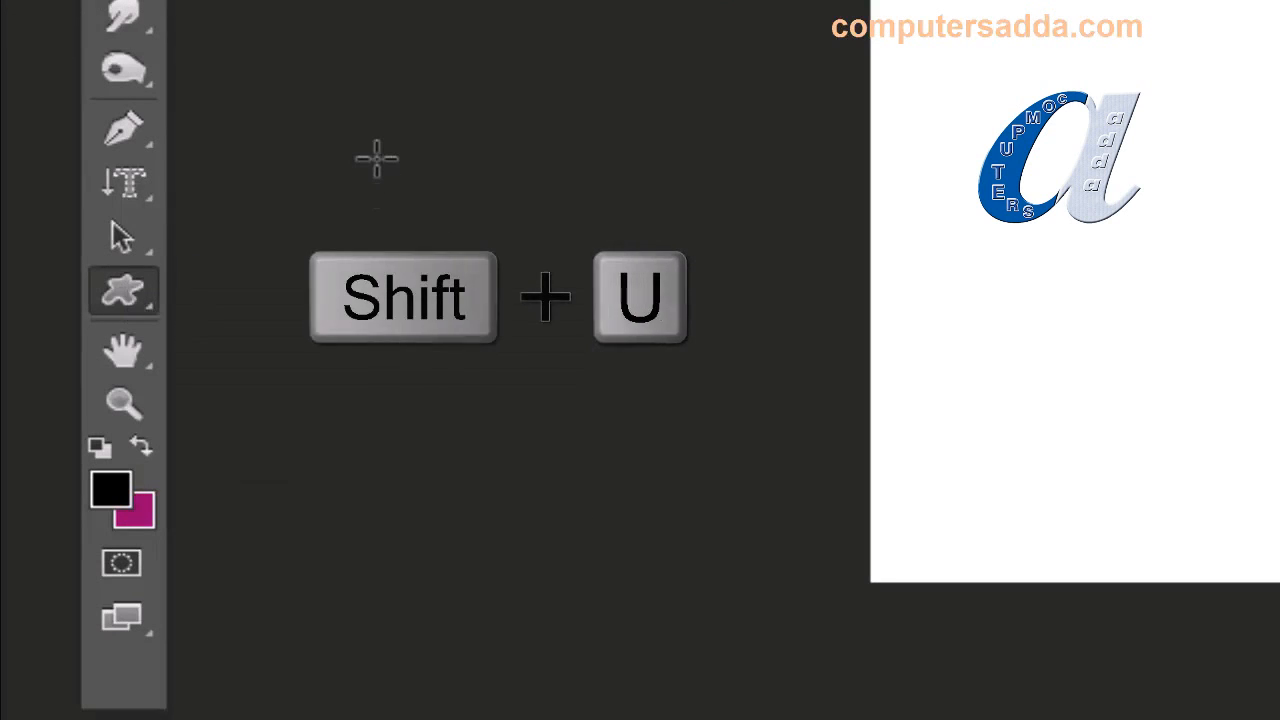
key(shift+u)
key(shift+u)
key(shift+u)
key(shift+u)
key(shift+u)
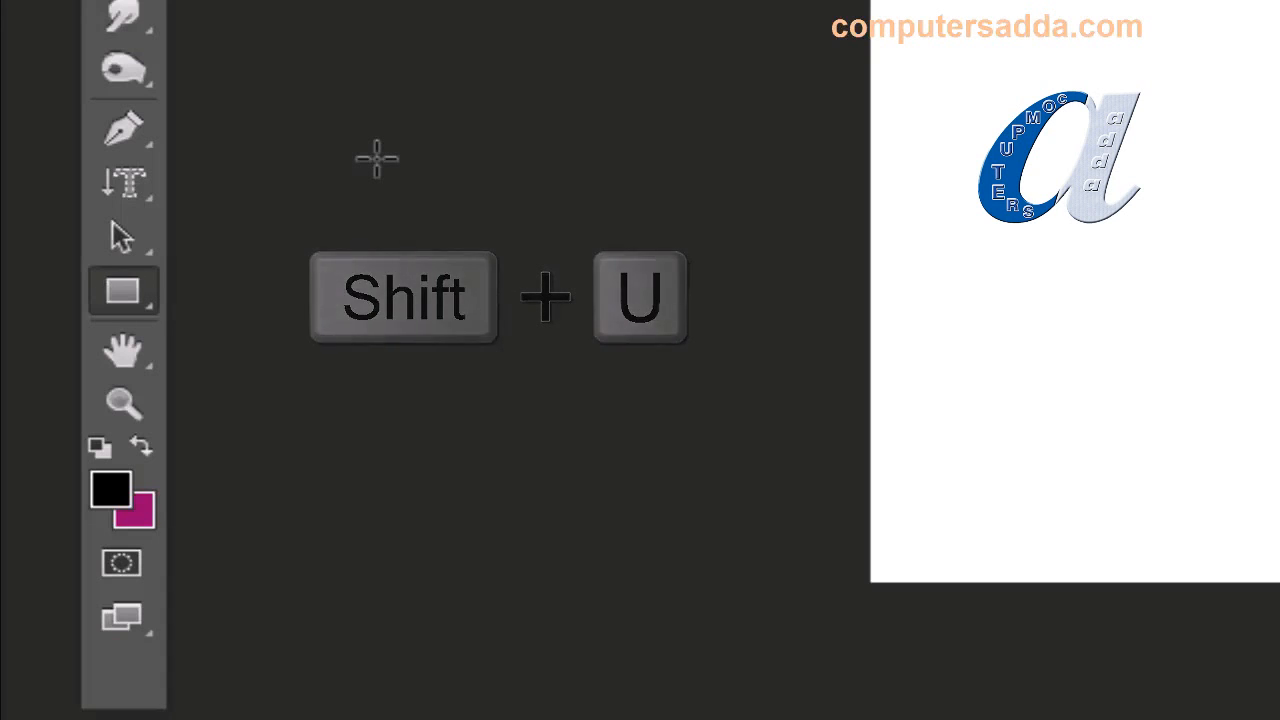
right_click(110, 295)
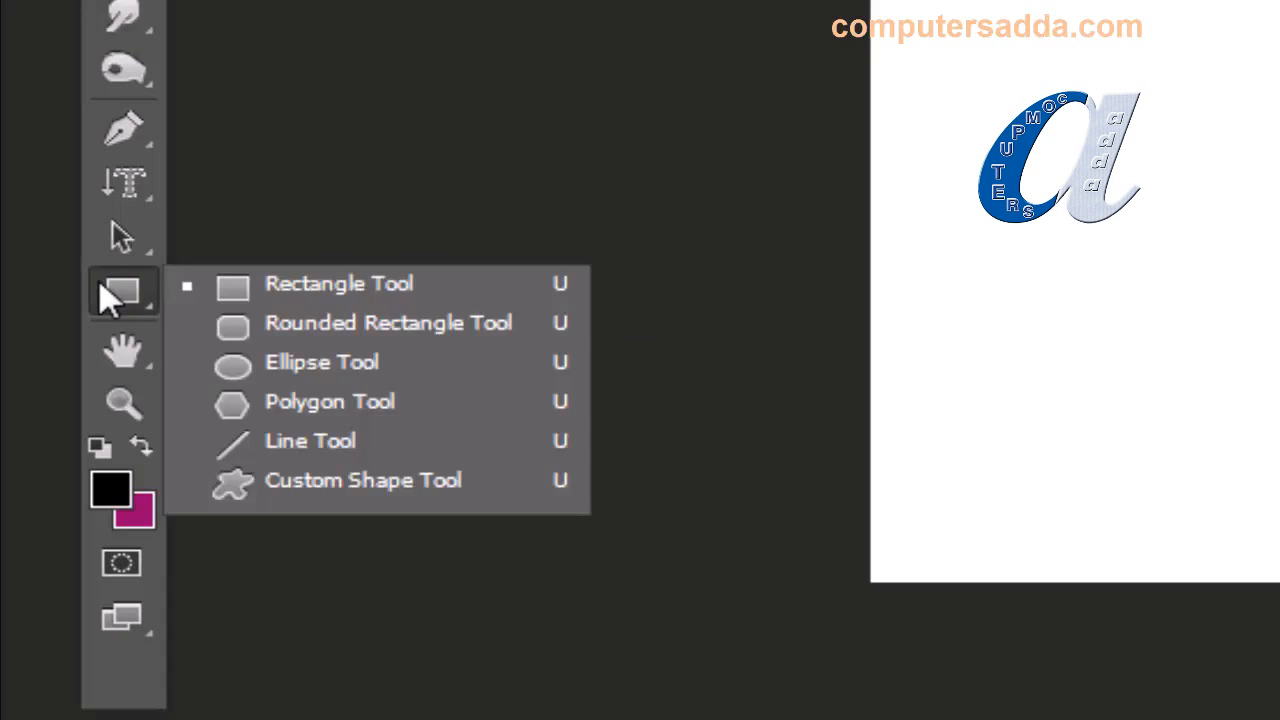
click(286, 292)
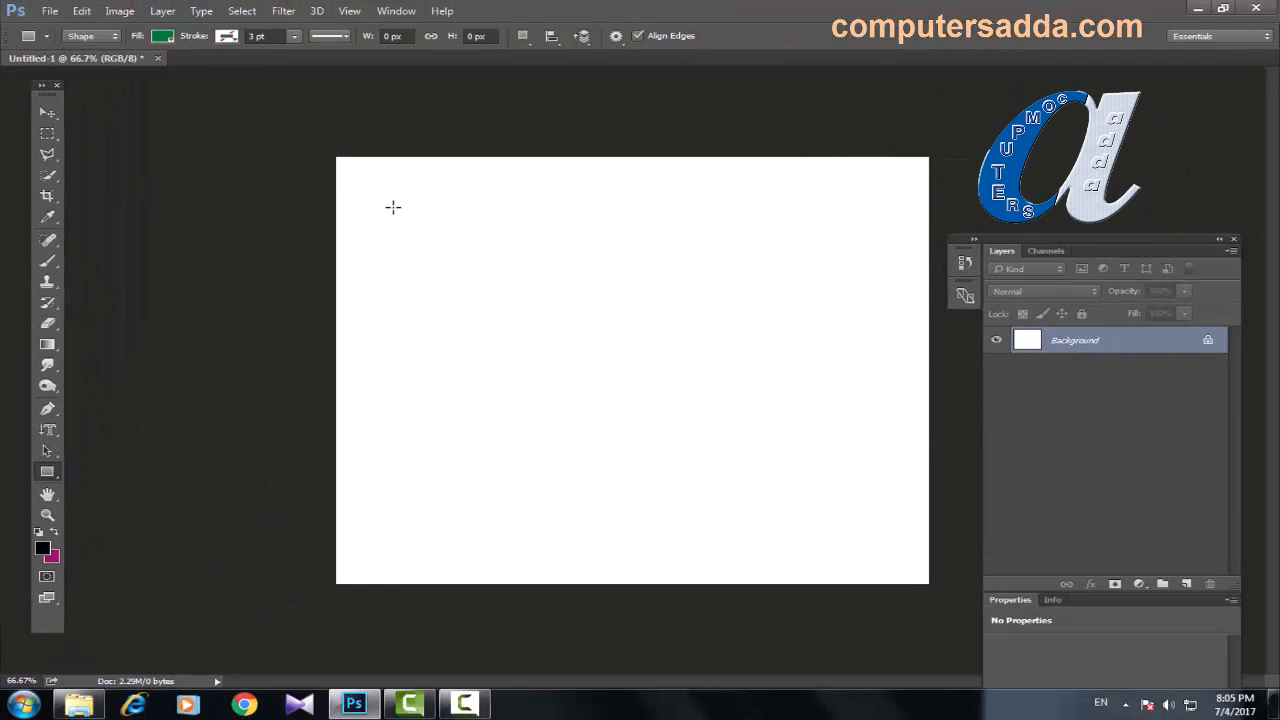
- Draw four separate green rectangles across the canvas, the first about 205 × 168 px and the last about 154 × 162 px
drag(392, 207, 515, 307)
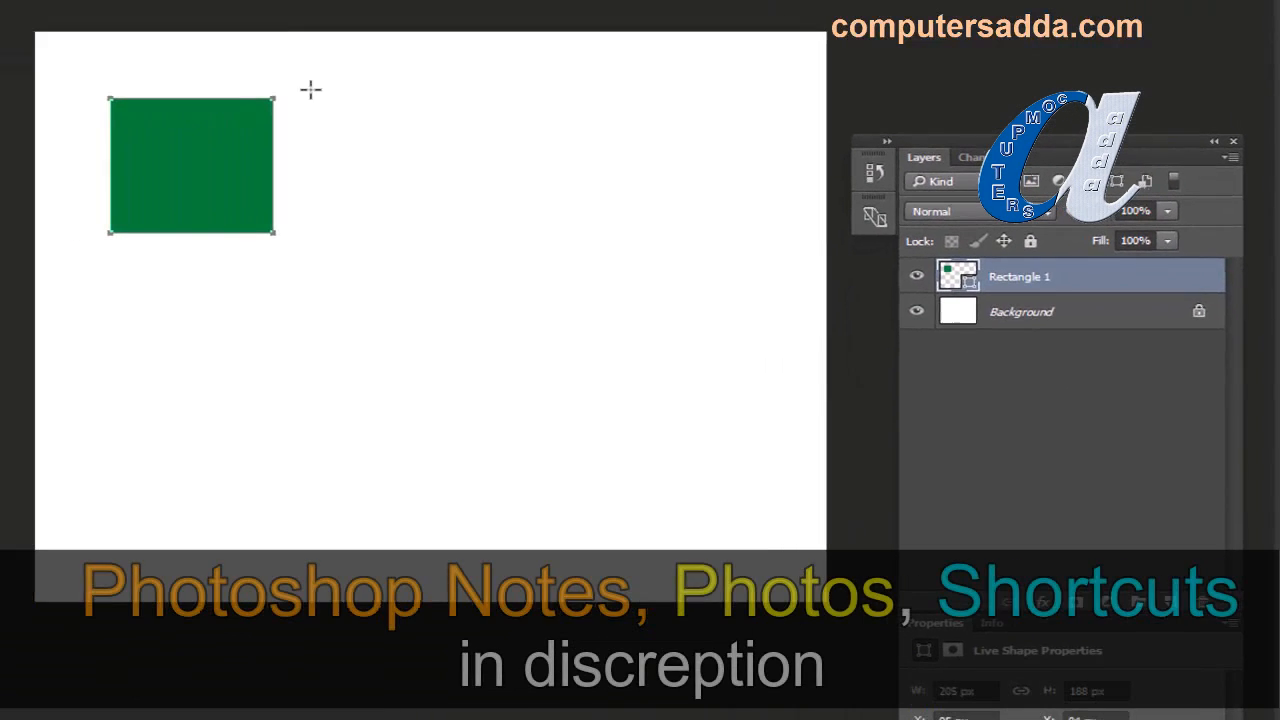
drag(311, 88, 479, 230)
drag(548, 140, 719, 274)
drag(120, 296, 244, 412)
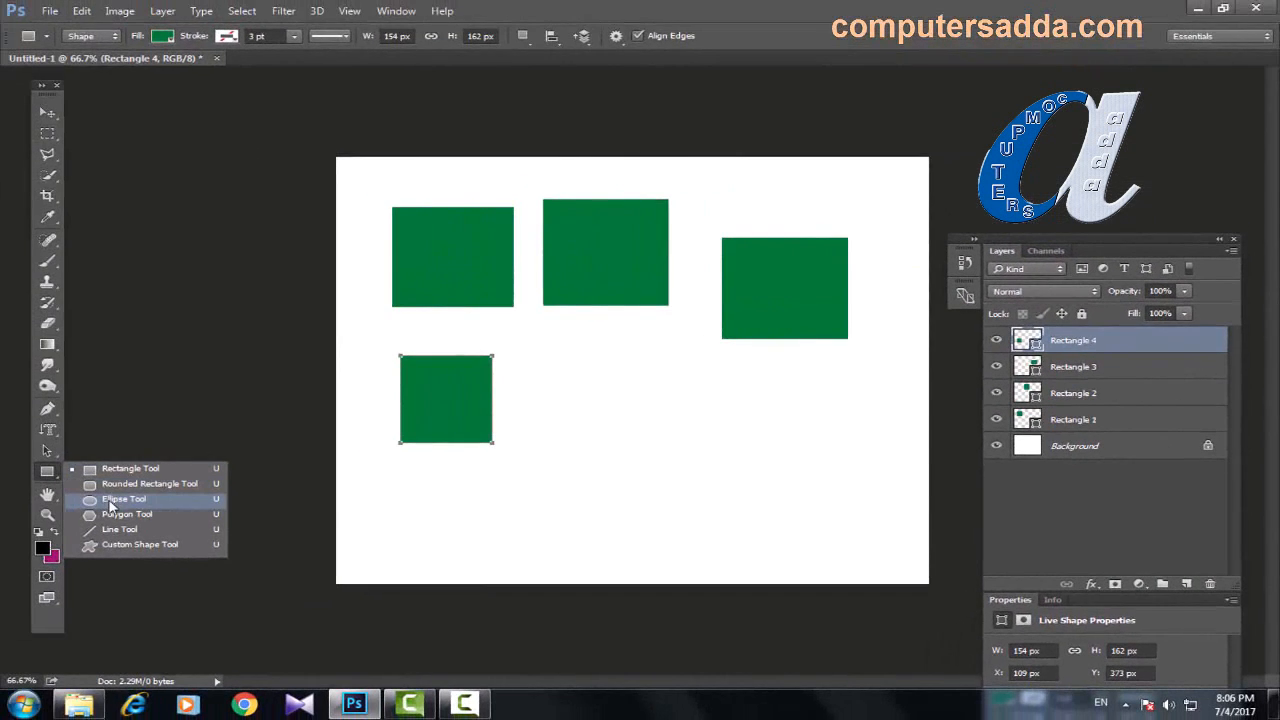
- Draw three green ellipses in the canvas's lower half with the Ellipse Tool, the last about 130 × 152 px
click(110, 505)
drag(584, 364, 632, 444)
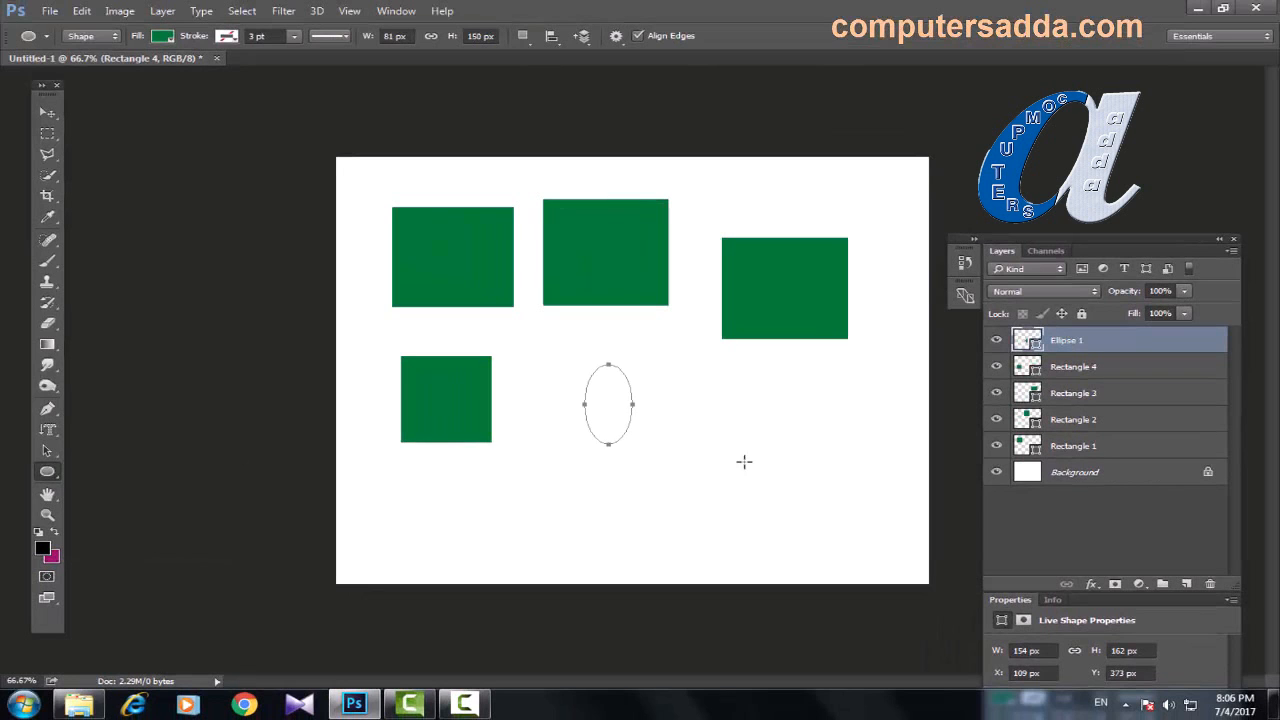
drag(680, 403, 760, 472)
drag(797, 404, 875, 486)
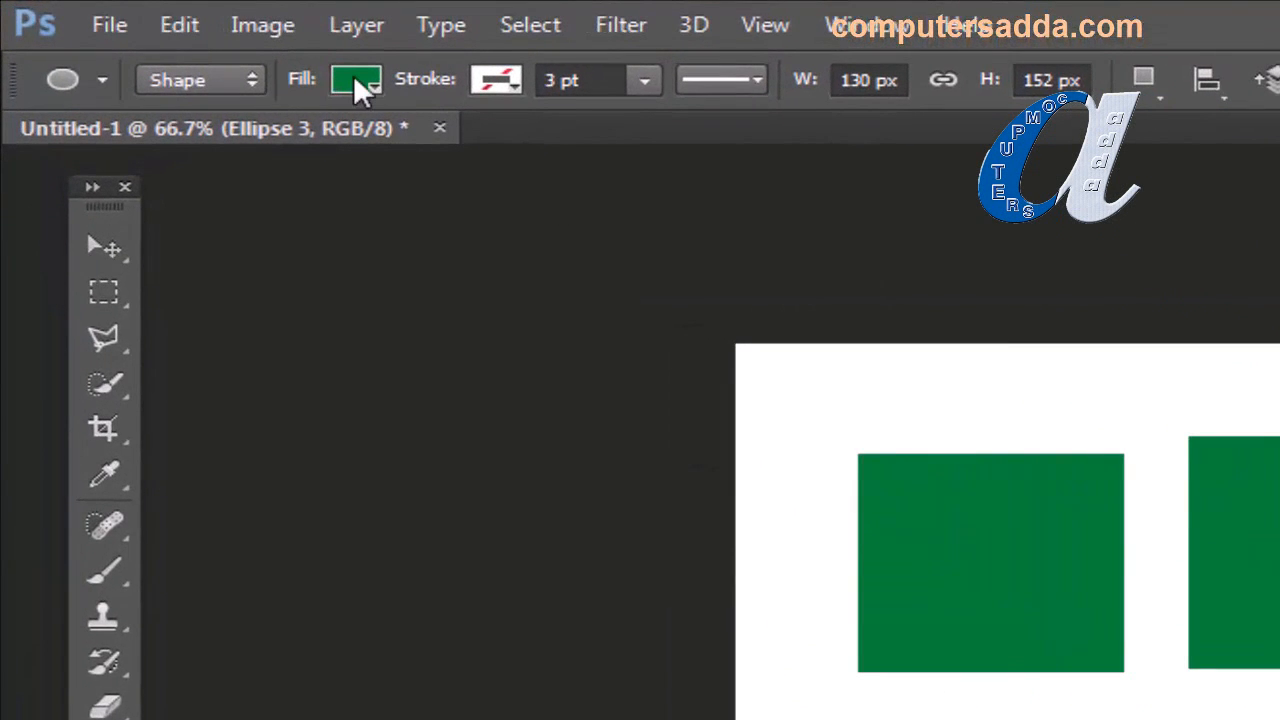
- Change the fill of the selected rightmost ellipse to crimson
click(355, 82)
click(446, 263)
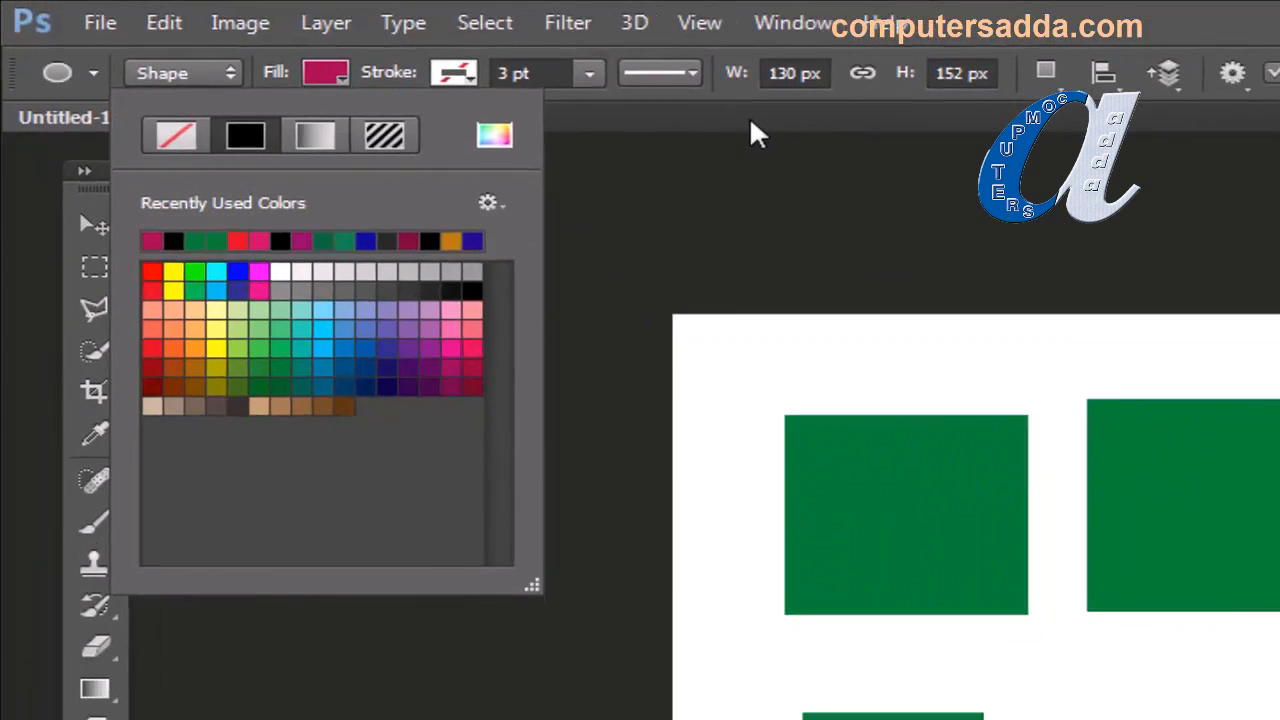
click(820, 132)
- Draw two crimson ellipses in the canvas's lower-left area, the second about 106 × 103 px
drag(373, 487, 453, 556)
drag(497, 514, 565, 573)
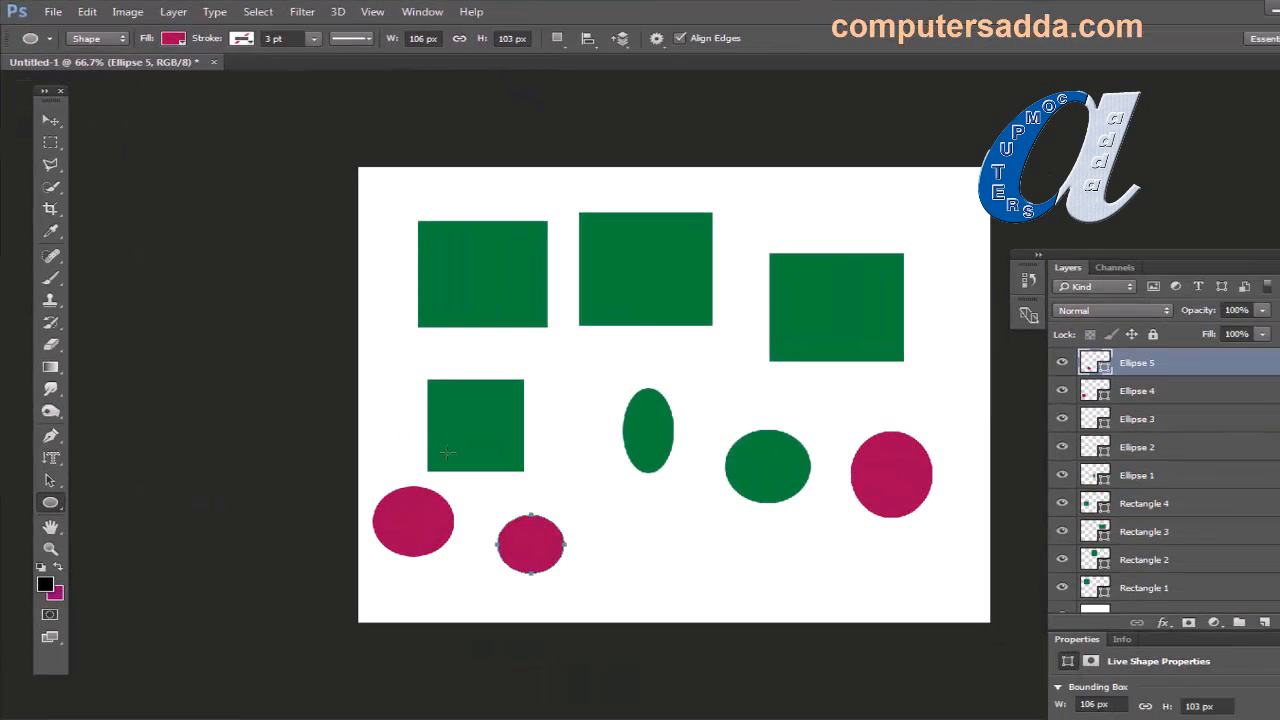
right_click(50, 503)
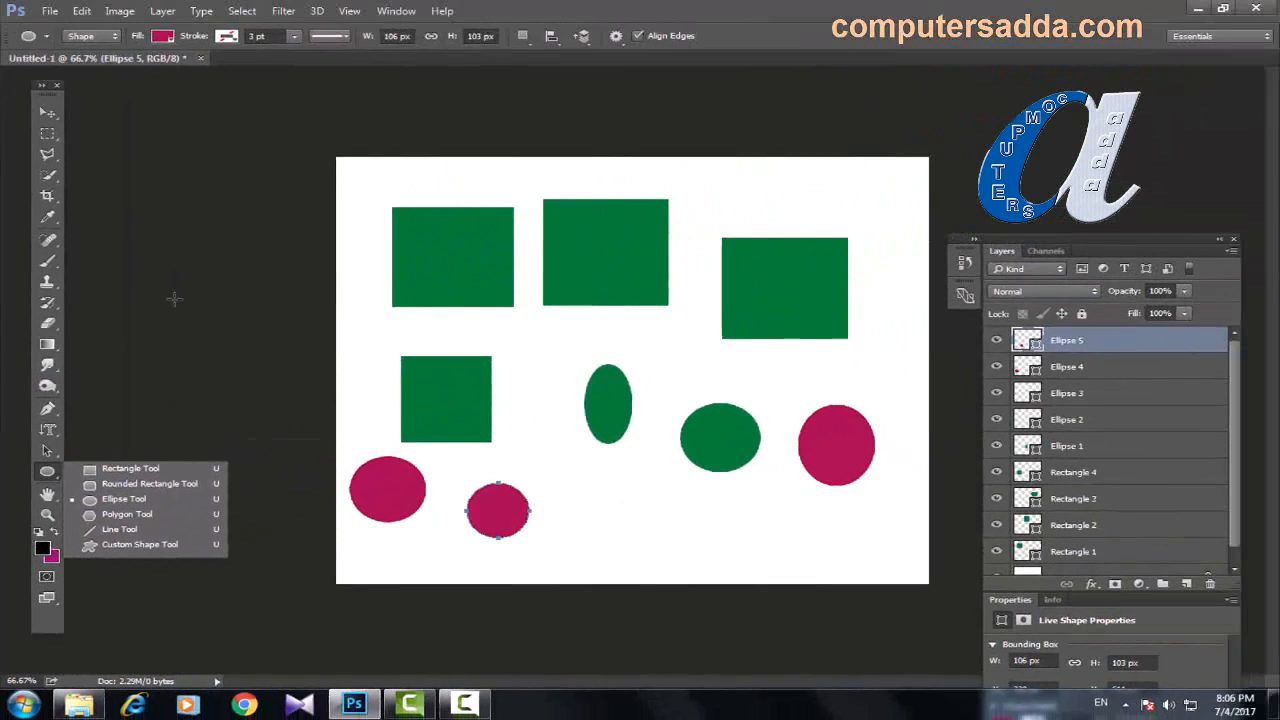
- Create a new 10 × 8 inch RGB document at 100 pixels/inch with a white background
click(49, 11)
click(40, 26)
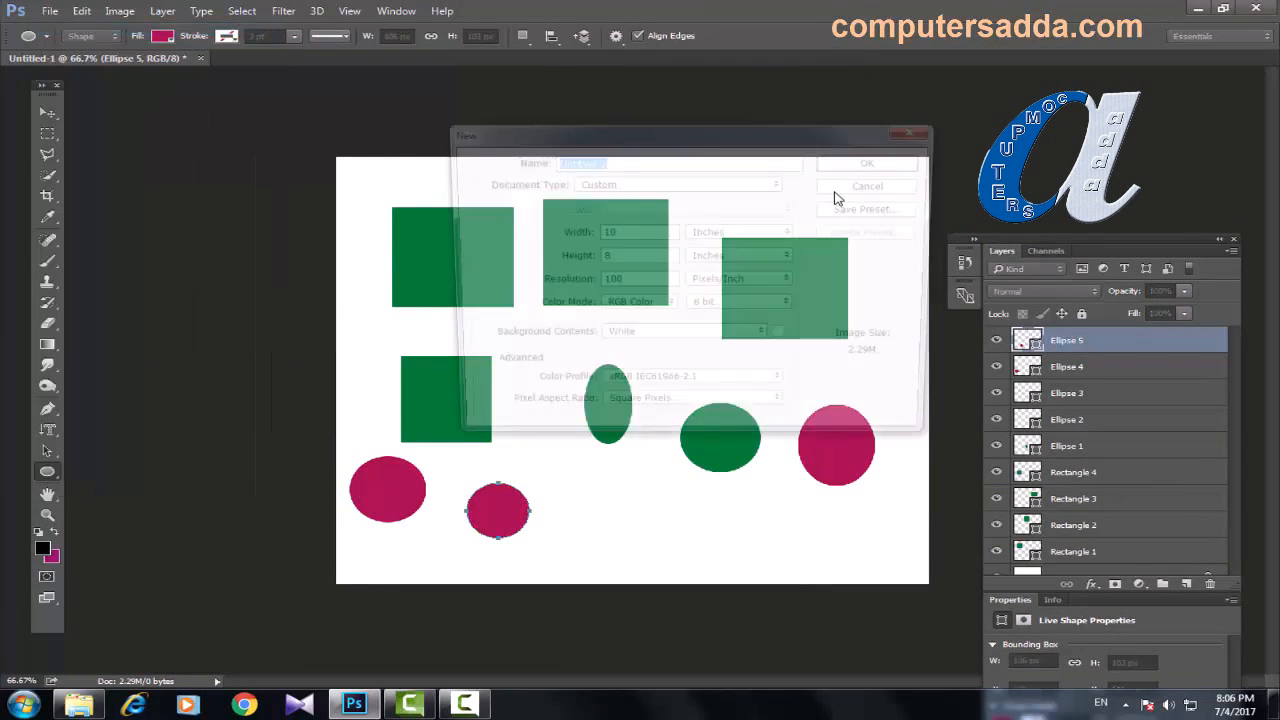
click(864, 164)
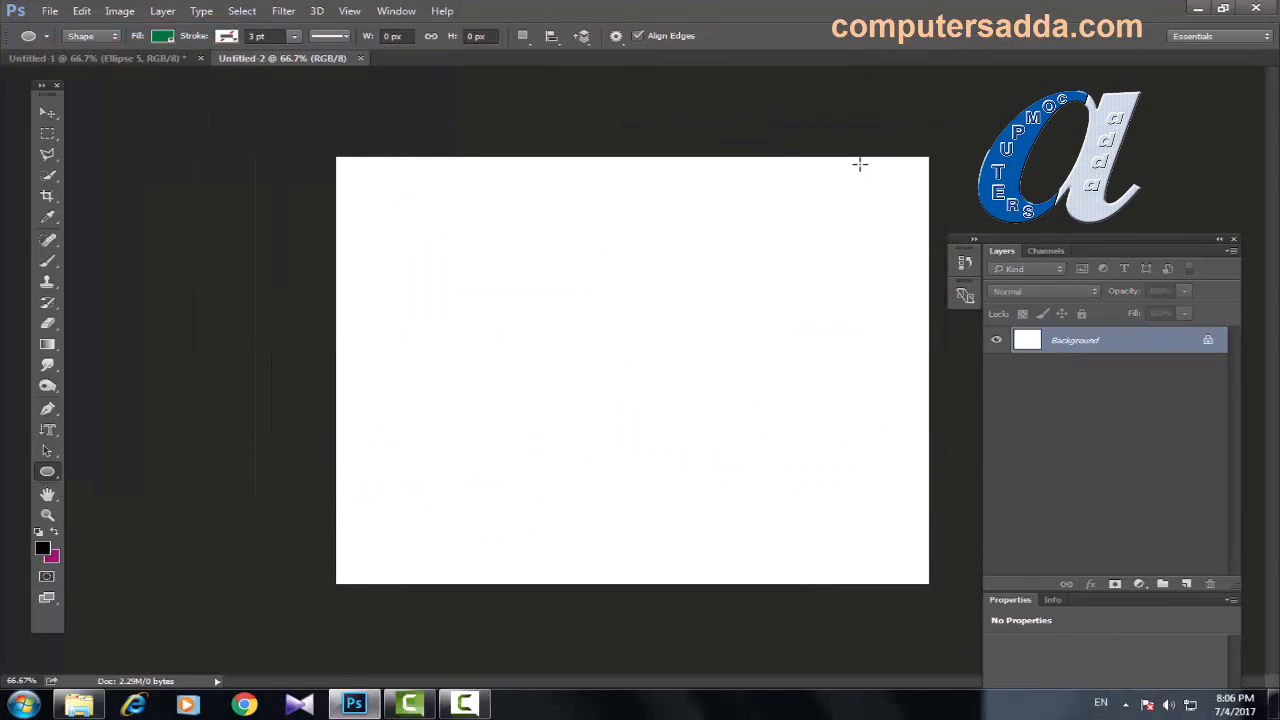
- Activate the Custom Shape Tool and open its shape picker at the beginning of the shape list
right_click(45, 478)
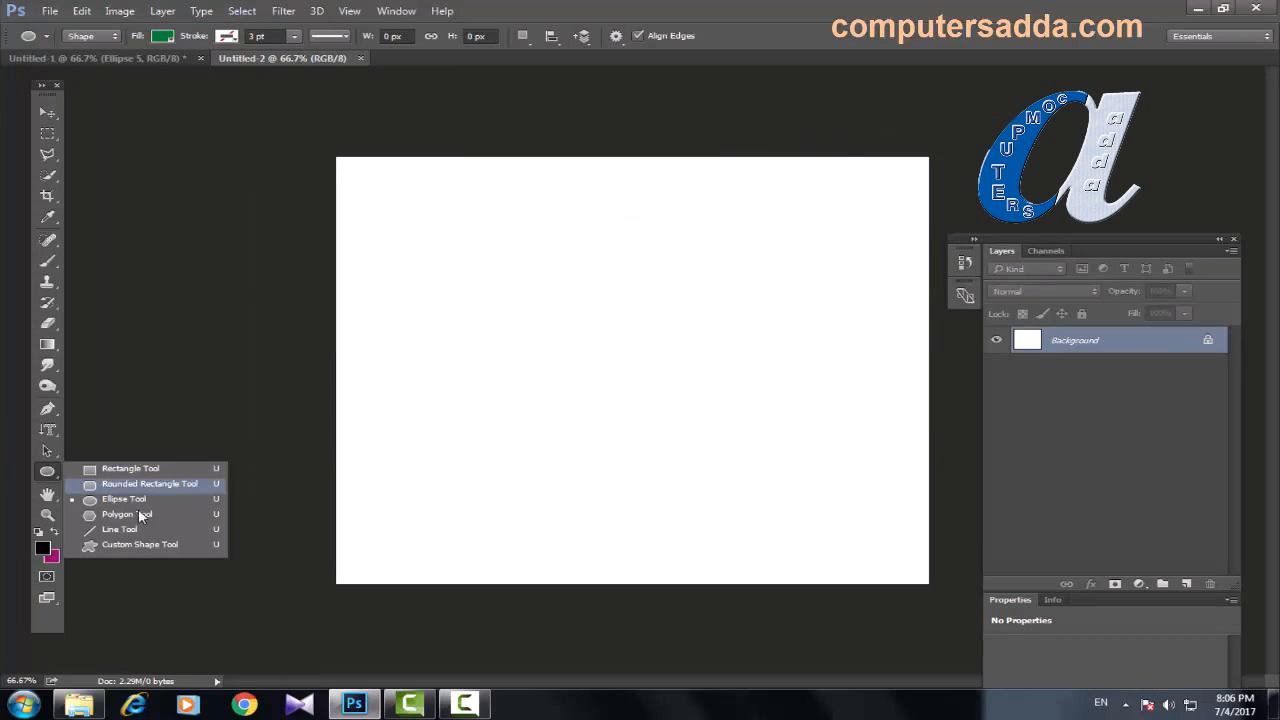
click(137, 545)
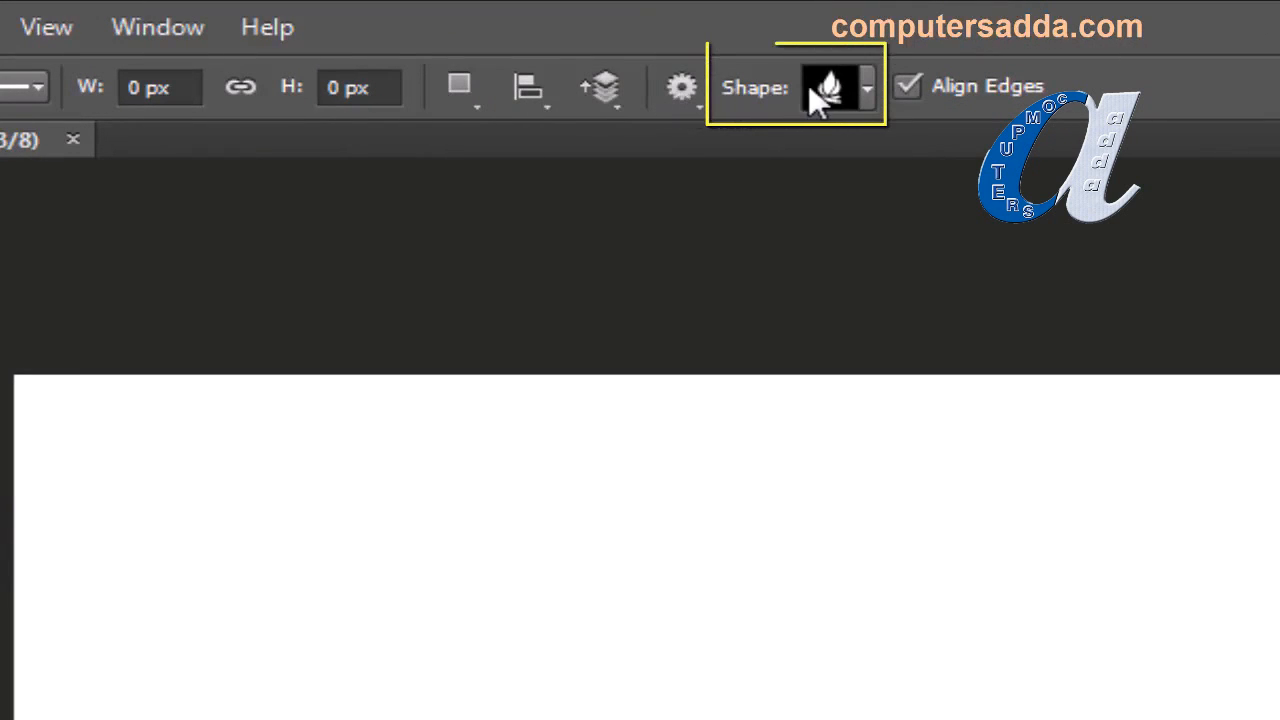
click(868, 88)
scroll(1005, 318, up, 3)
drag(957, 185, 928, 89)
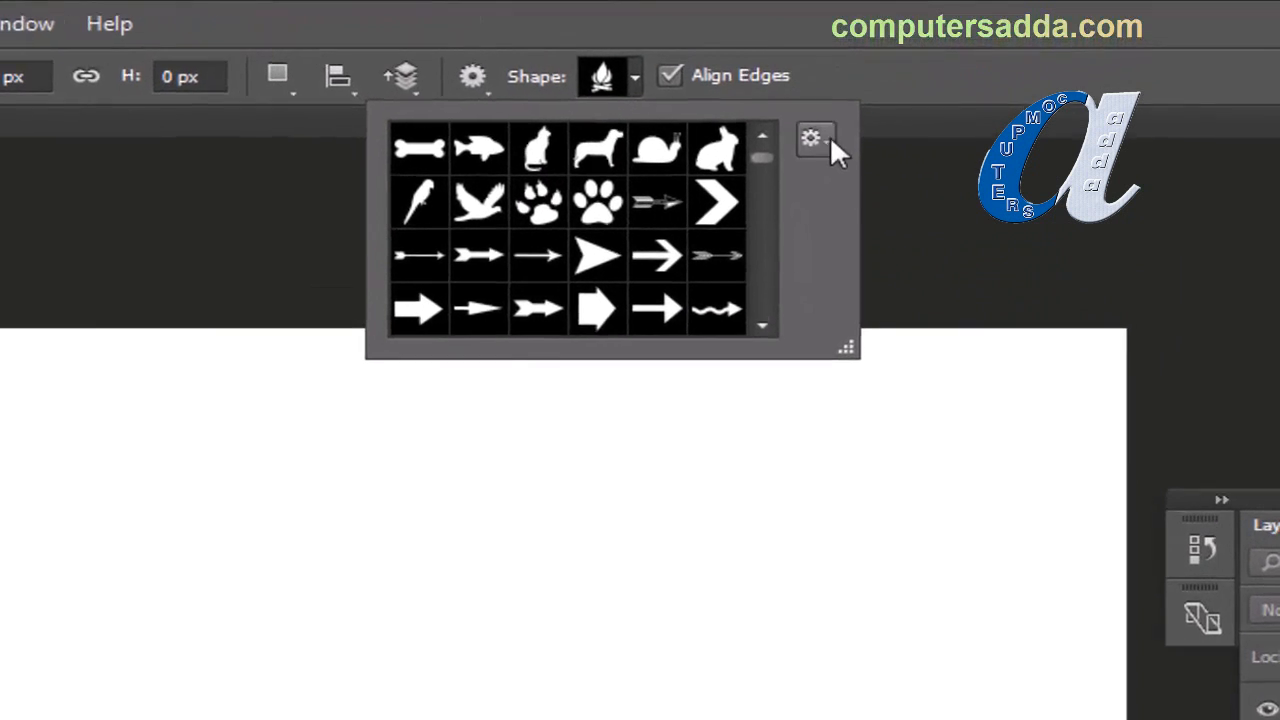
- Replace the shapes in the picker with the All collection
click(750, 163)
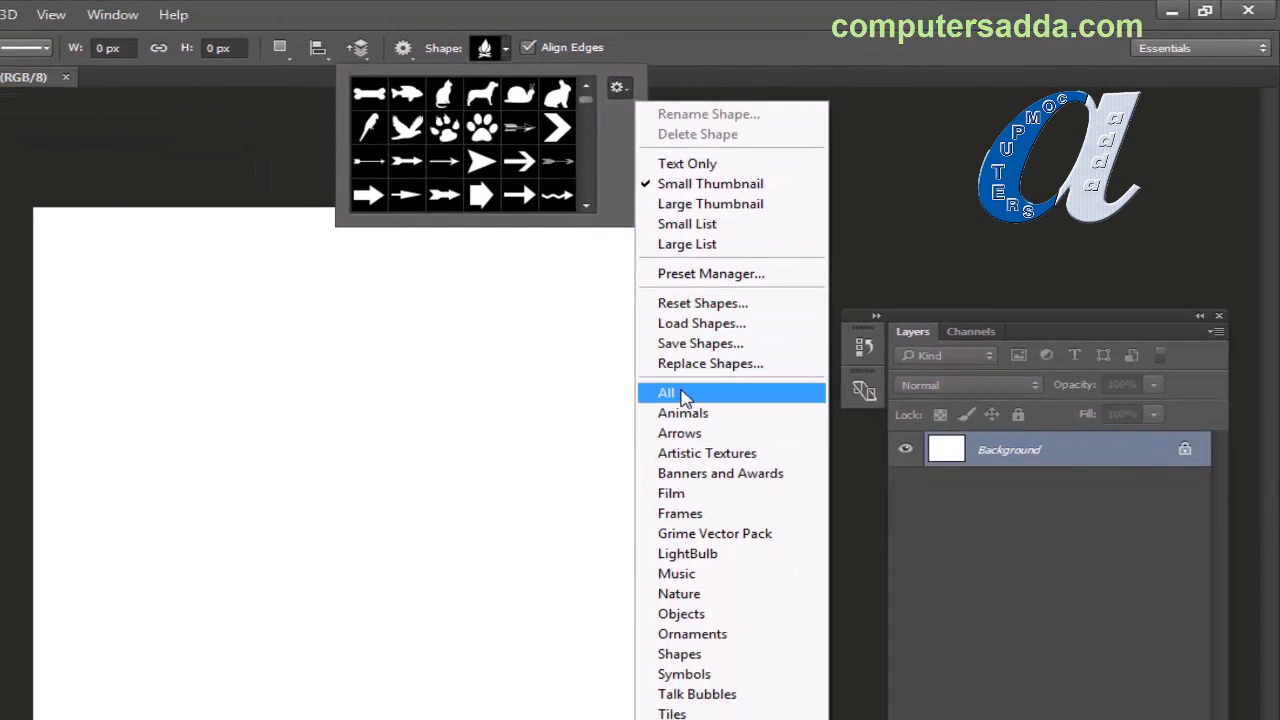
click(677, 393)
click(175, 323)
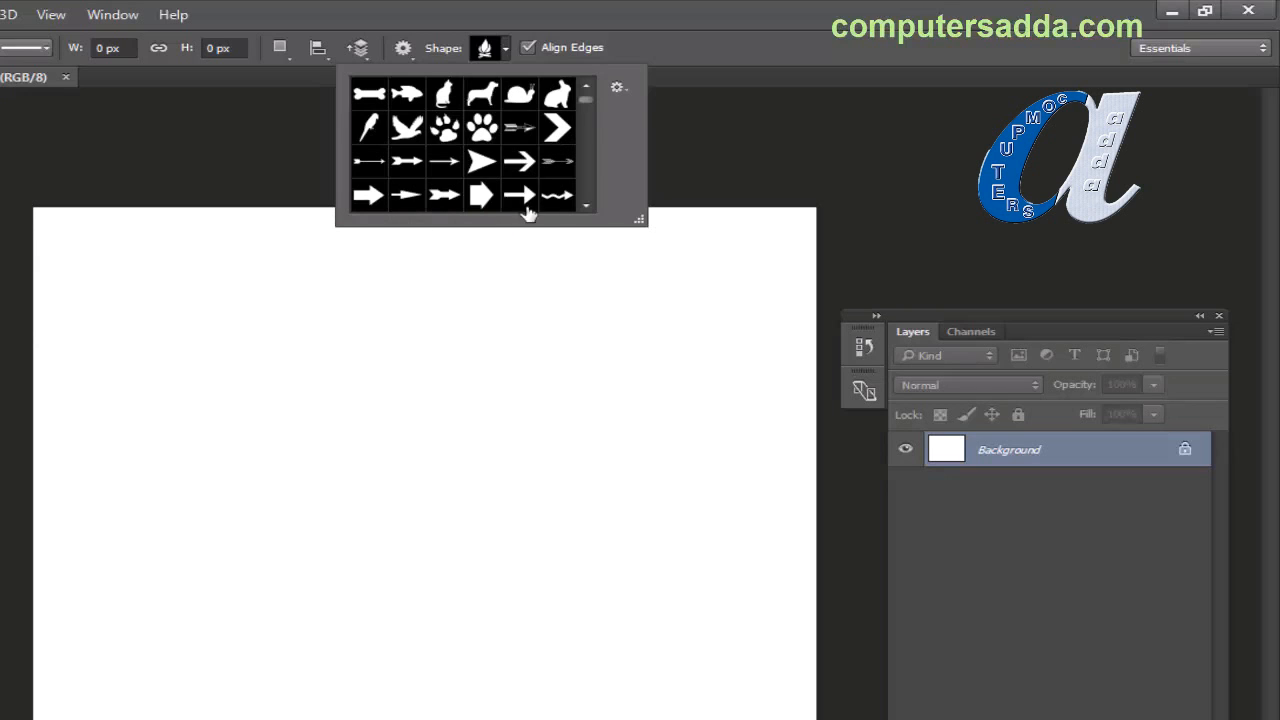
- Replace the shapes in the picker with the Animals collection
click(618, 90)
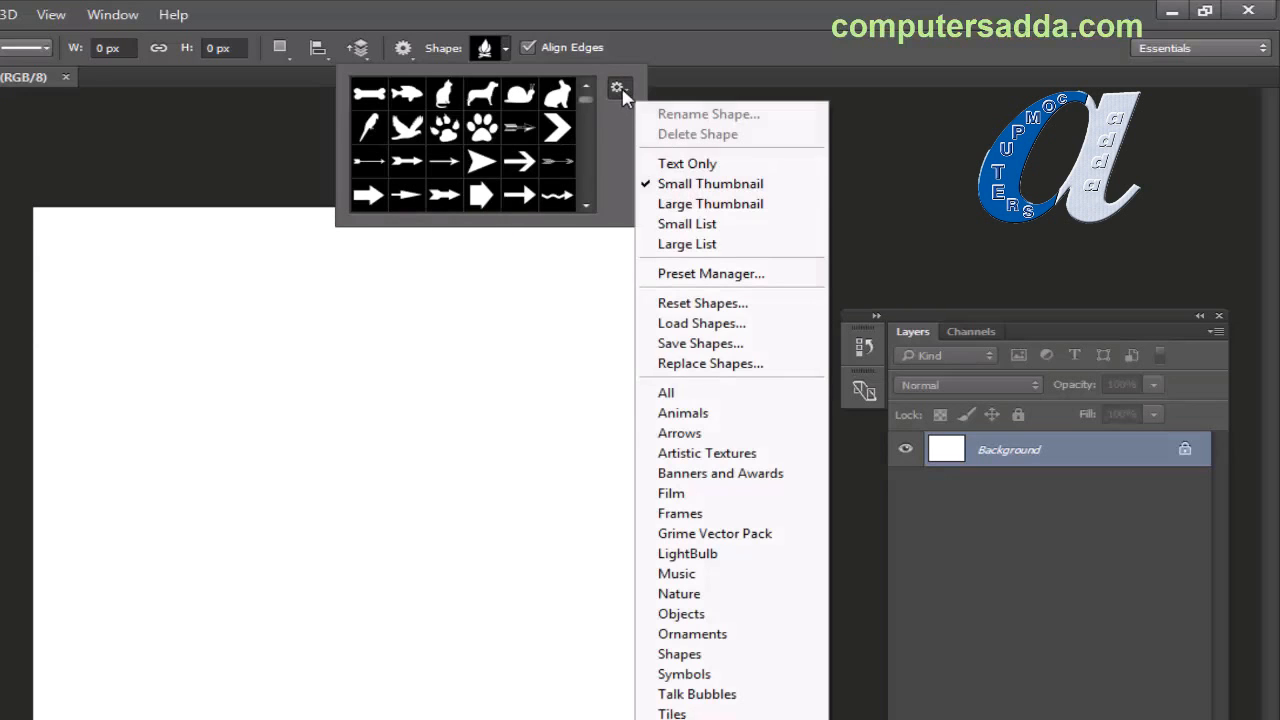
click(683, 413)
click(180, 330)
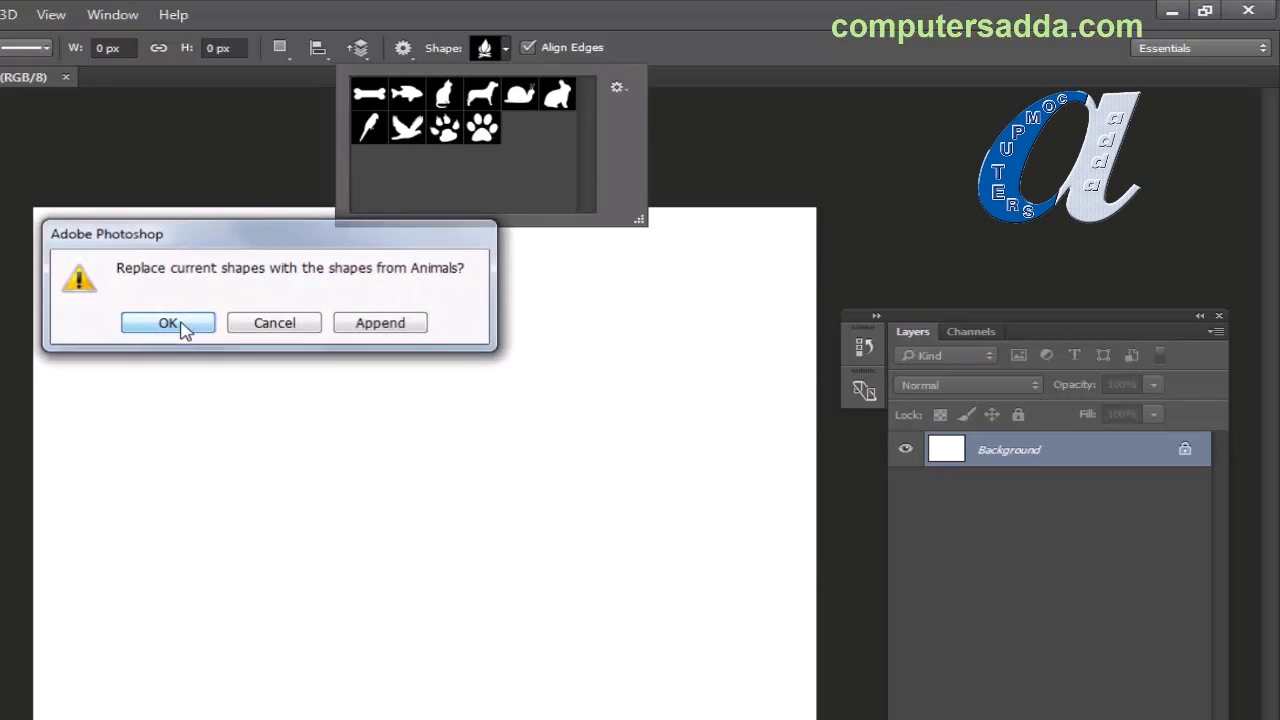
- Load the All collection back into the shape picker, replacing the Animals shapes
click(618, 87)
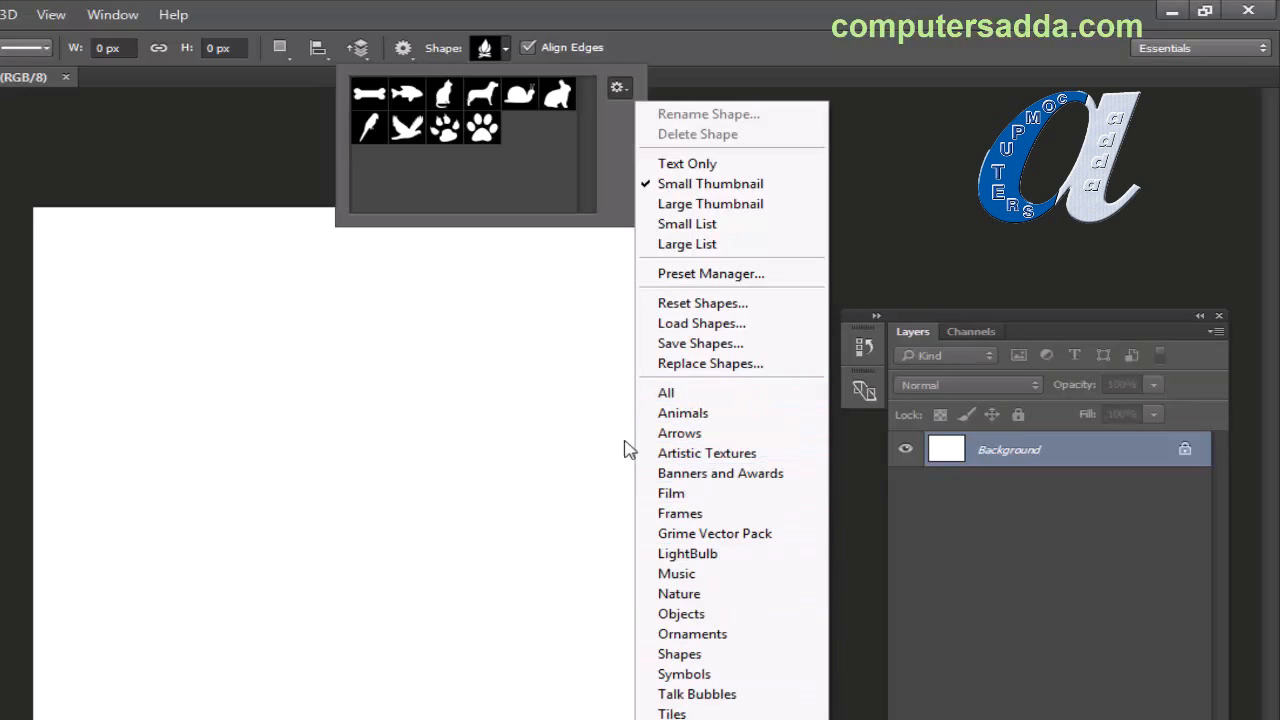
click(668, 394)
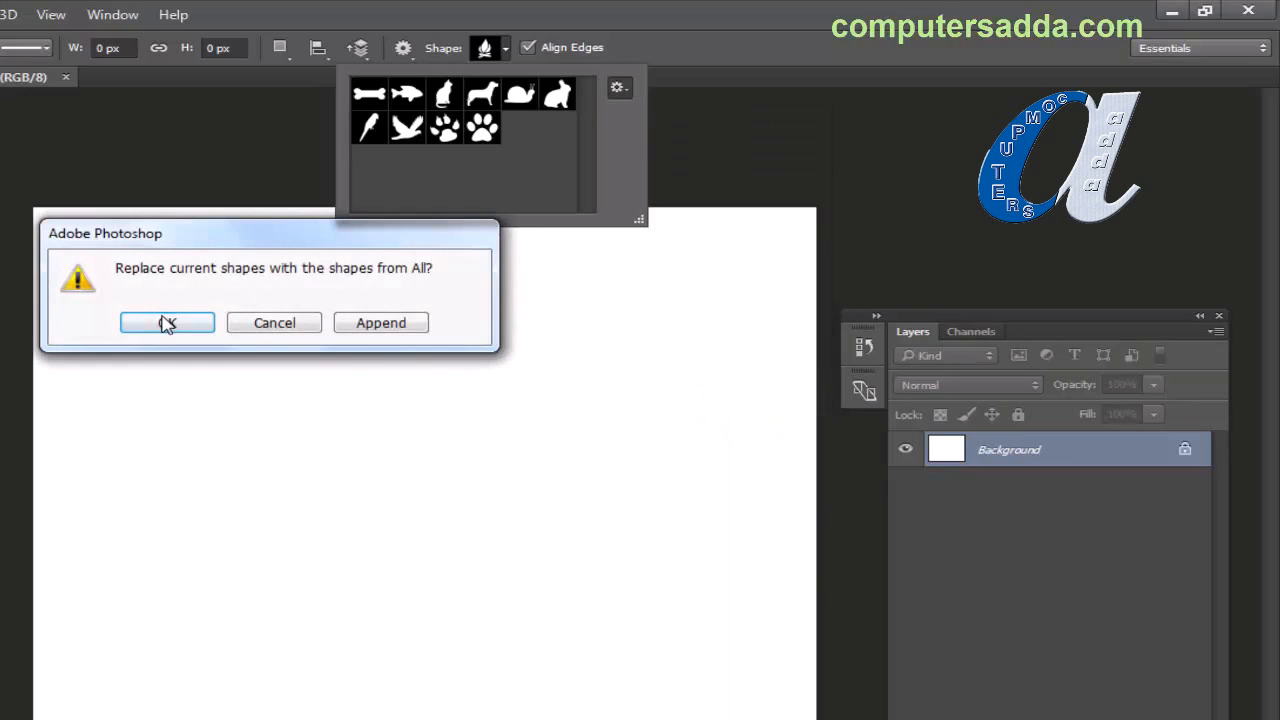
click(171, 323)
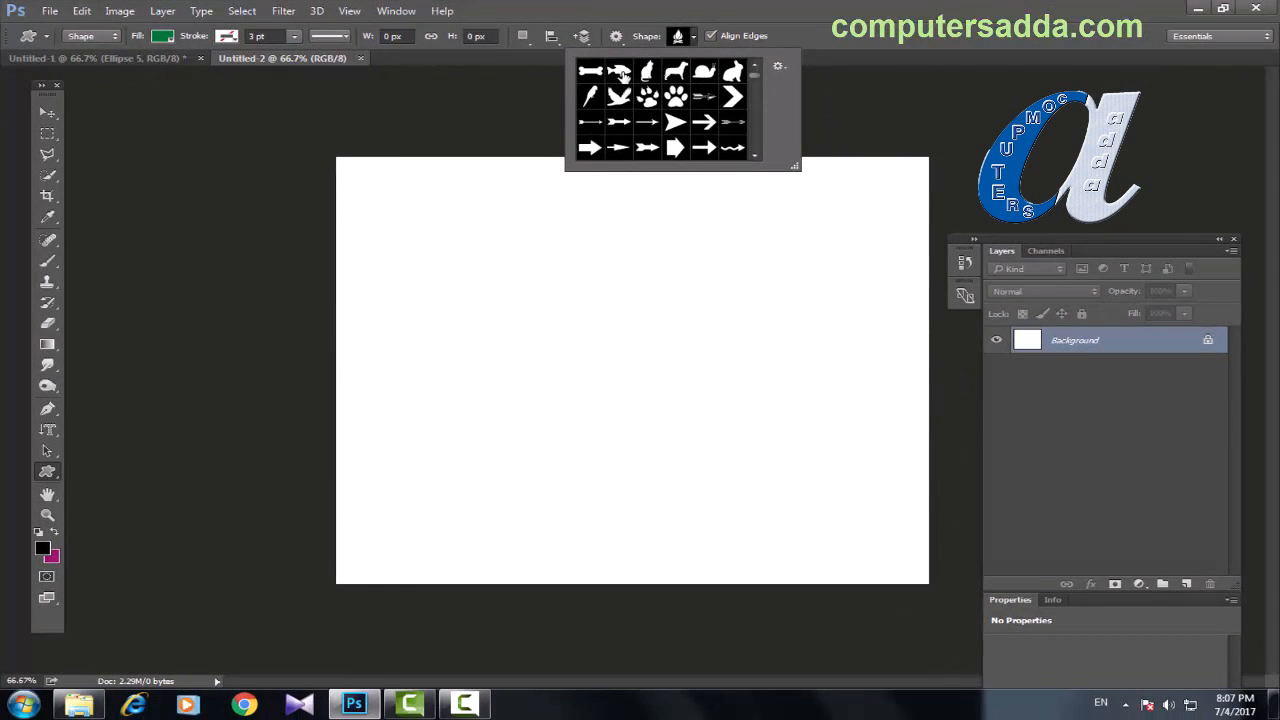
- Draw three green fish with the fish custom shape, the second about 317 × 289 px and the third about 232 × 212 px
click(622, 76)
click(363, 209)
drag(363, 207, 594, 393)
drag(660, 200, 850, 356)
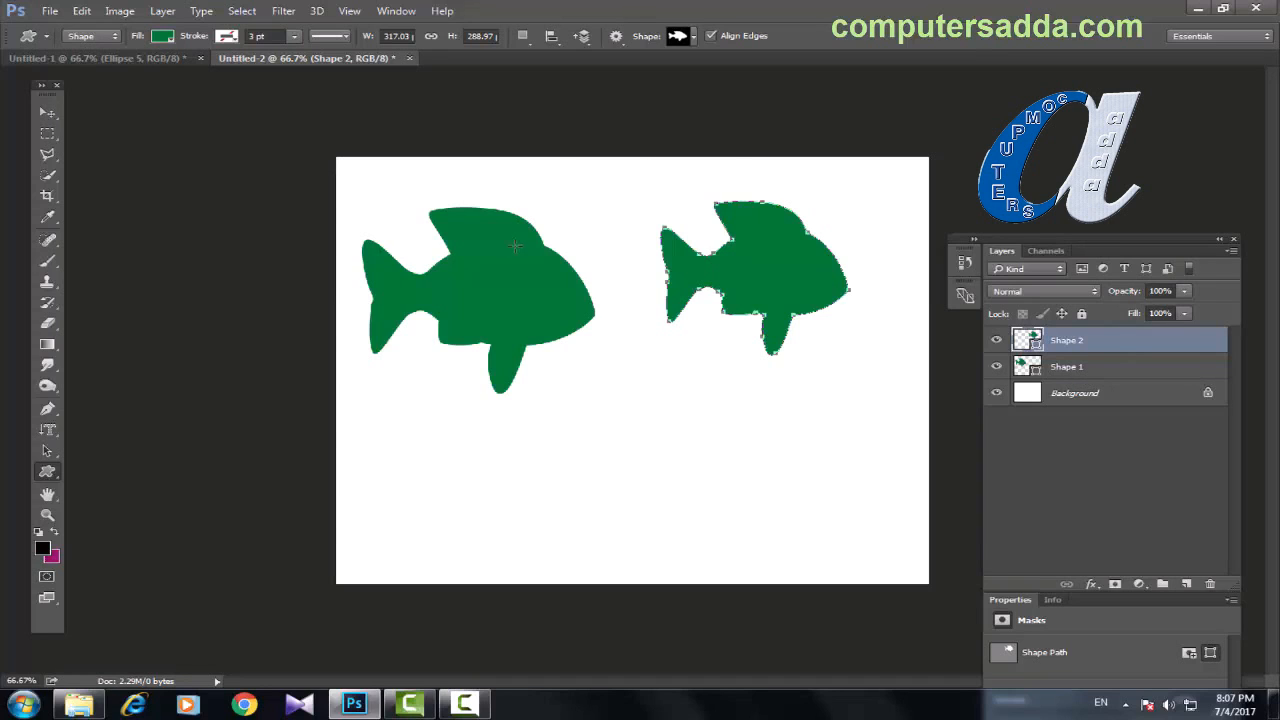
drag(383, 418, 522, 532)
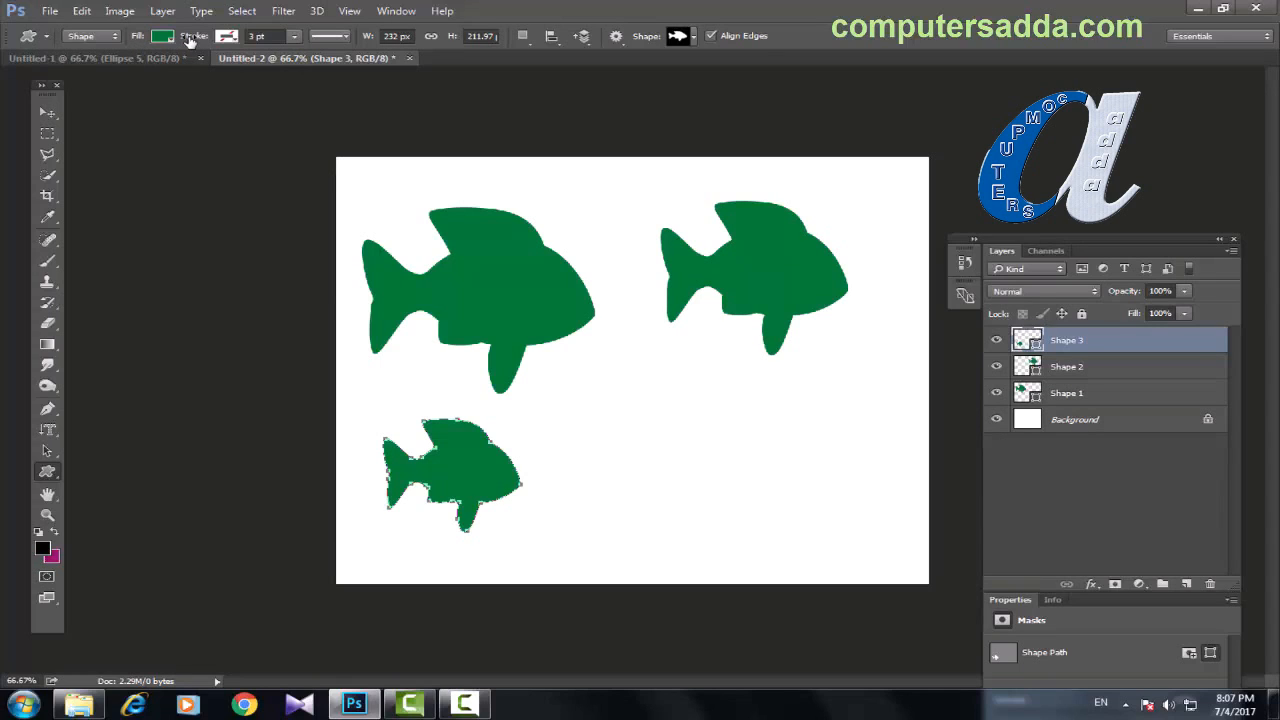
- Undo the drawing of all three fish shapes
key(ctrl+alt+z)
key(ctrl+alt+z)
key(ctrl+alt+z)
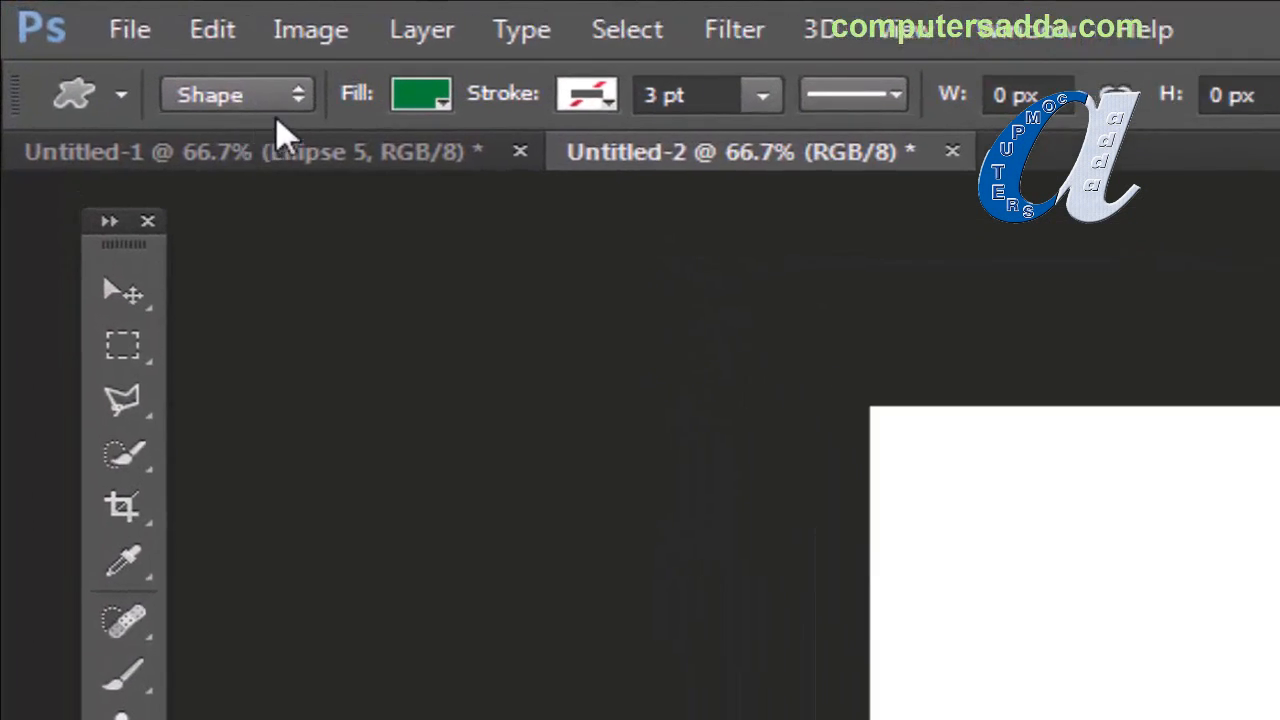
- Switch the Custom Shape tool to Path mode and draw a large fish path across the blank canvas
click(114, 37)
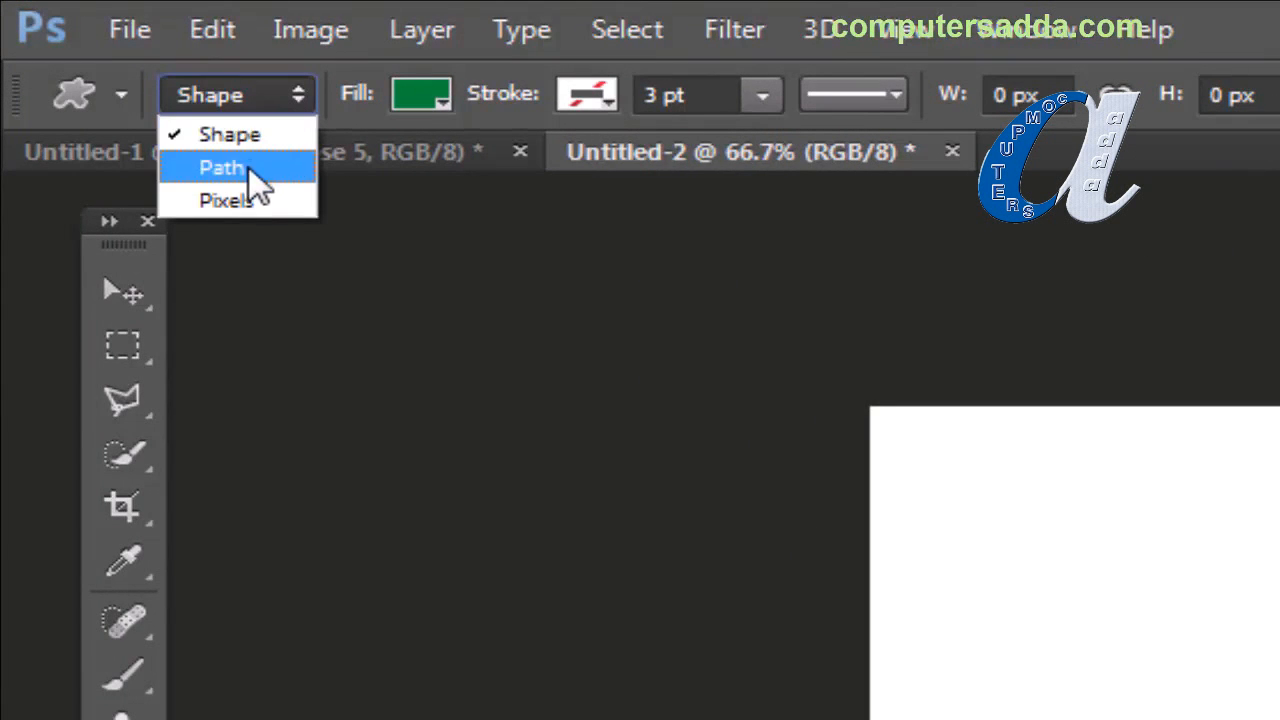
click(248, 168)
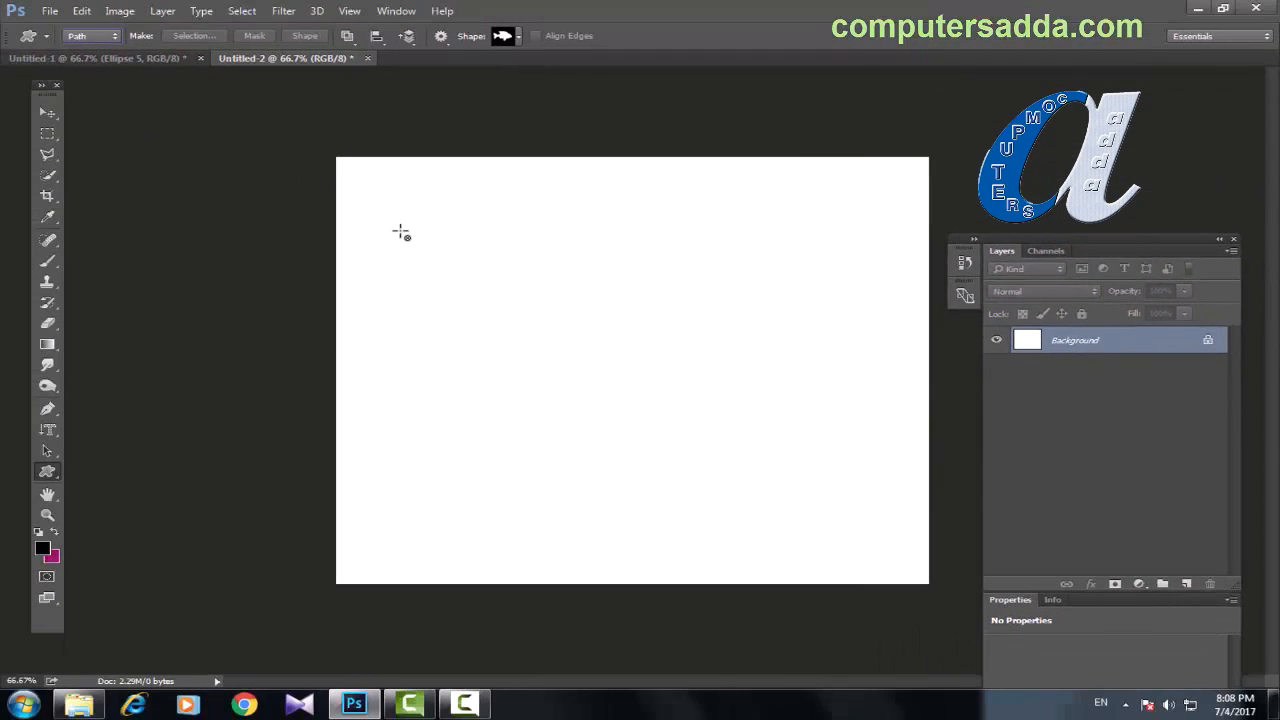
drag(397, 229, 785, 471)
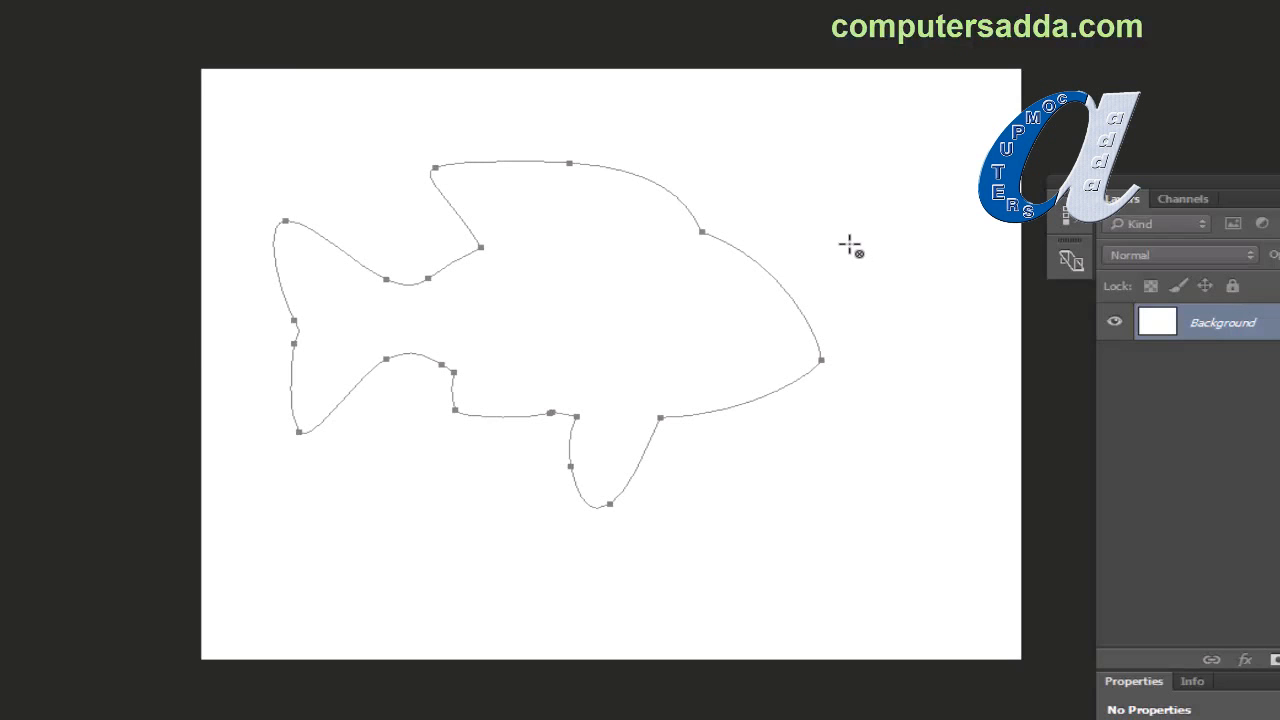
- Convert the fish path to a selection and fill it with the black foreground color, then with the magenta background color
key(ctrl+Return)
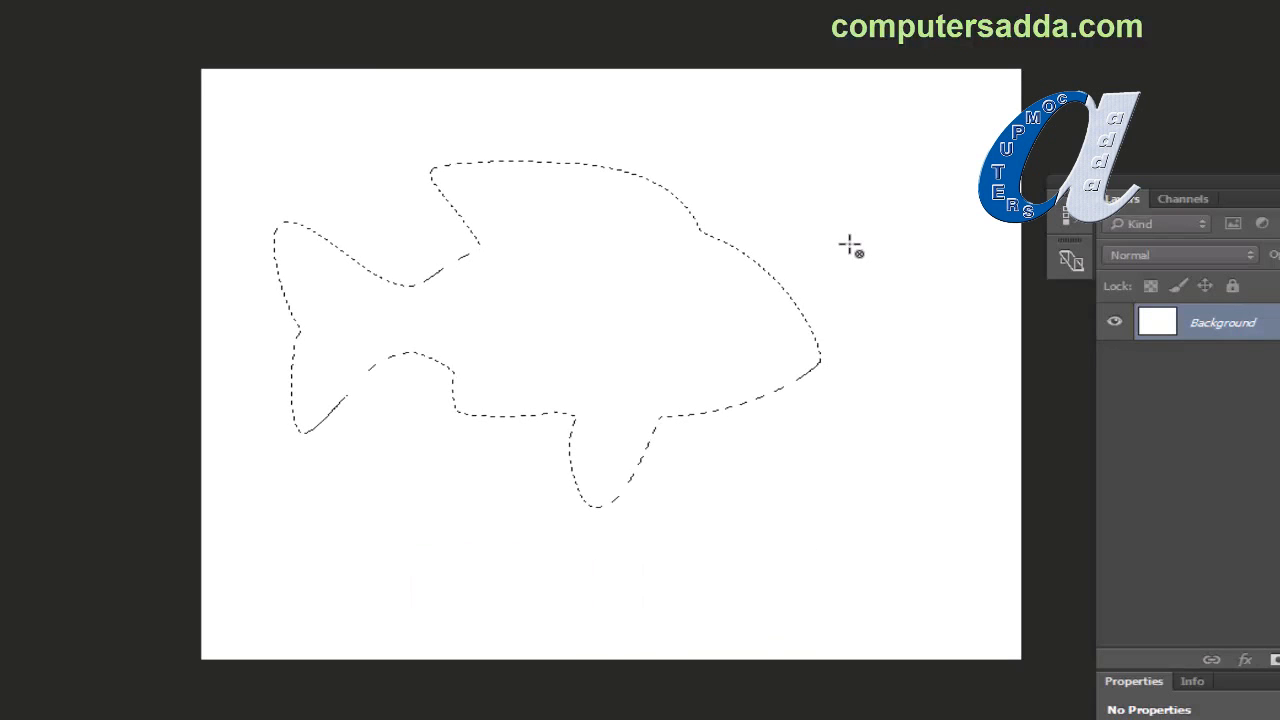
key(alt+BackSpace)
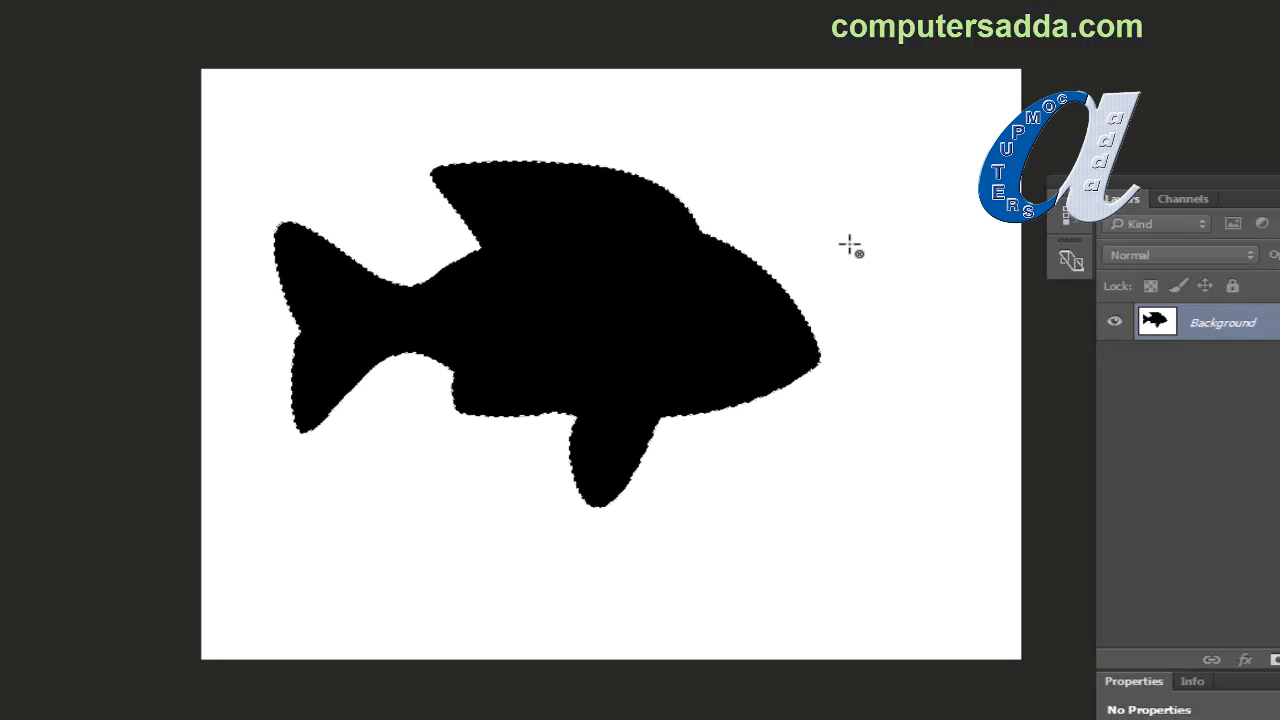
key(ctrl+BackSpace)
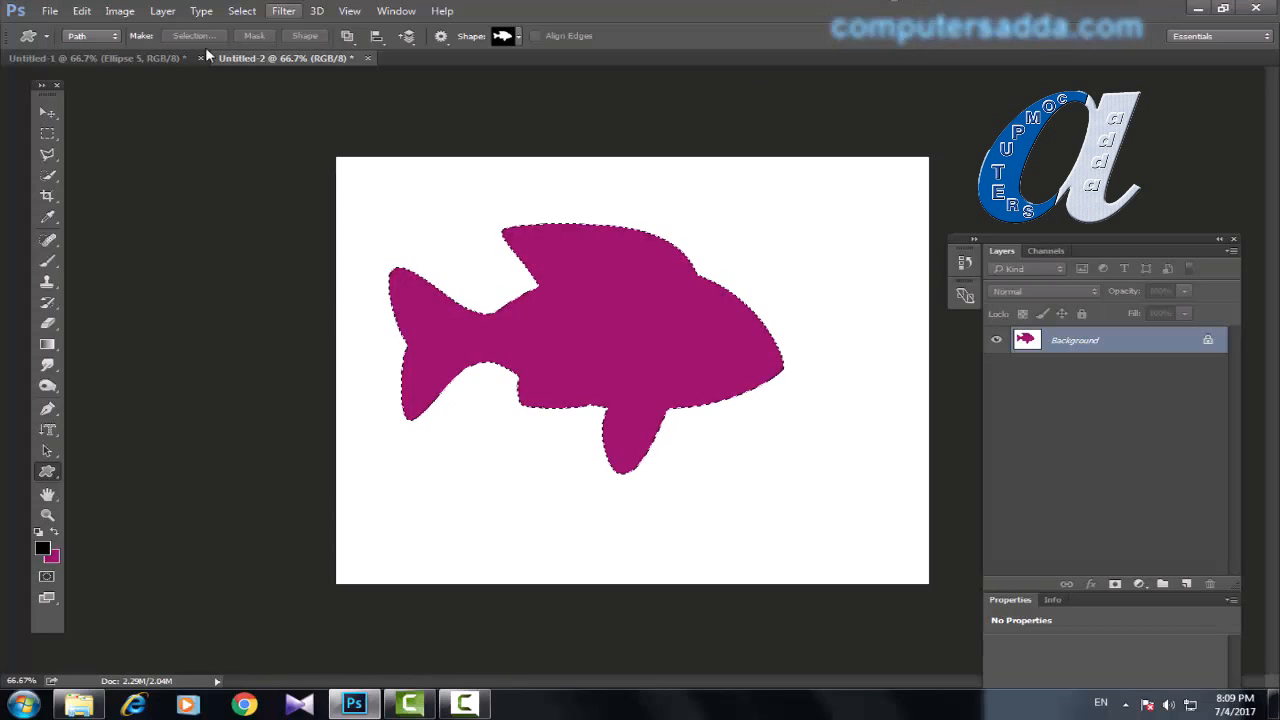
- Create a new white 10 × 8 inch document at 100 pixels/inch and add an empty layer to it
click(49, 11)
click(55, 29)
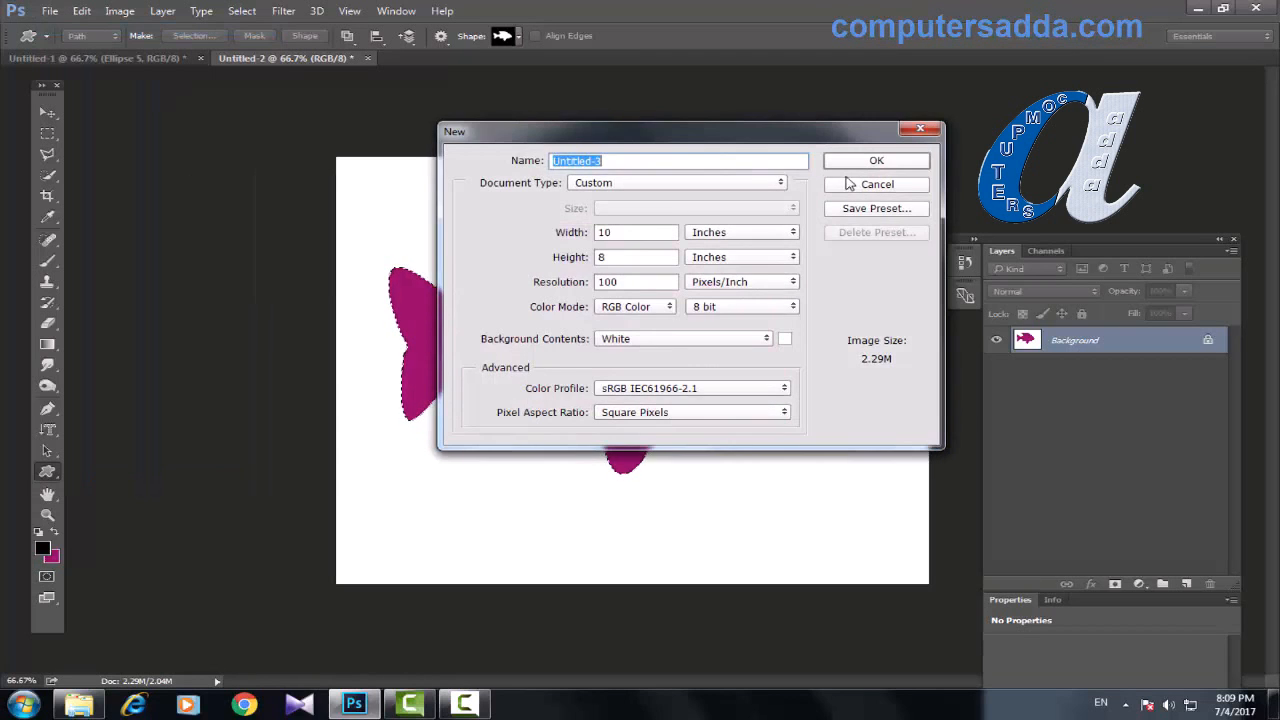
click(860, 162)
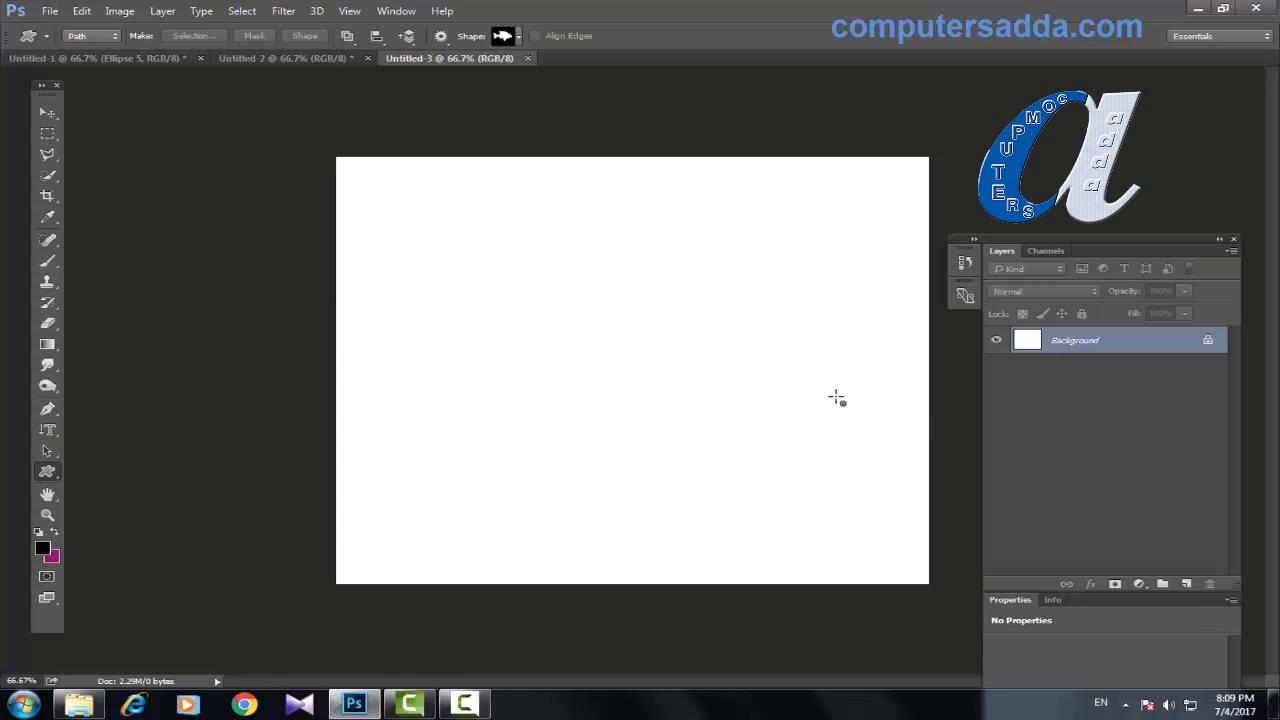
click(1186, 583)
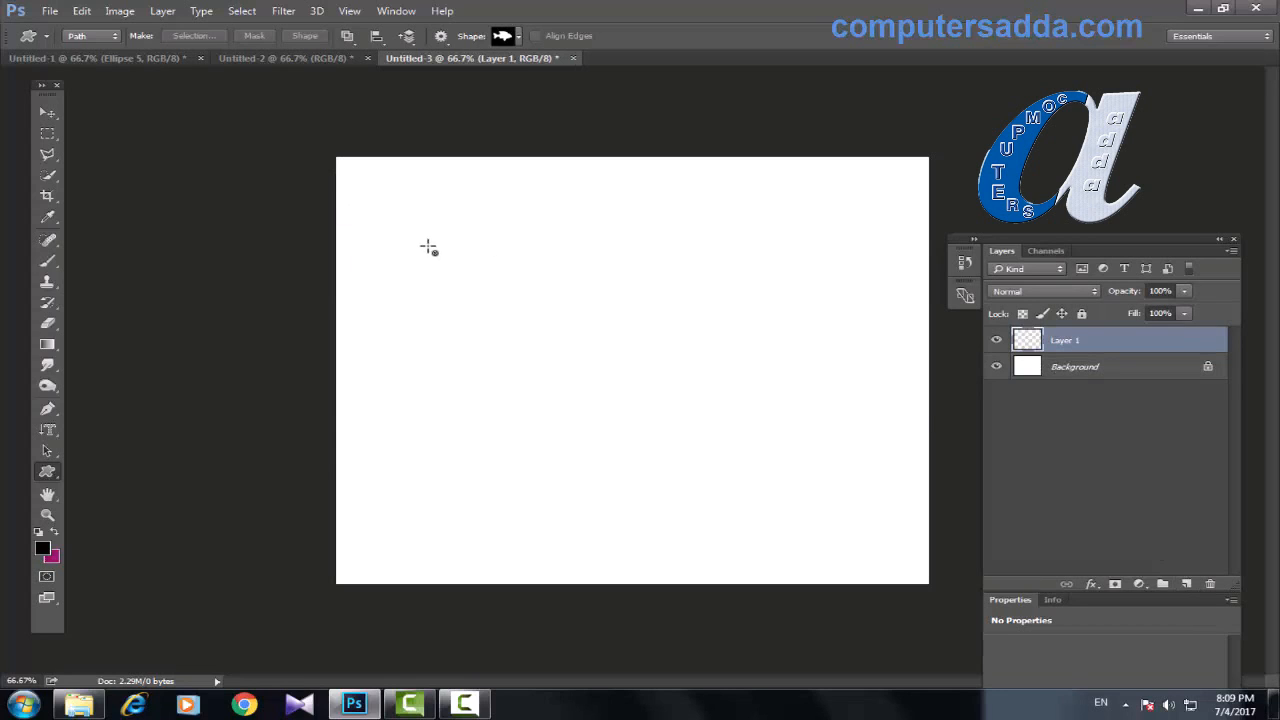
- Draw a path of the flying bird custom shape on the left half of the canvas
click(518, 36)
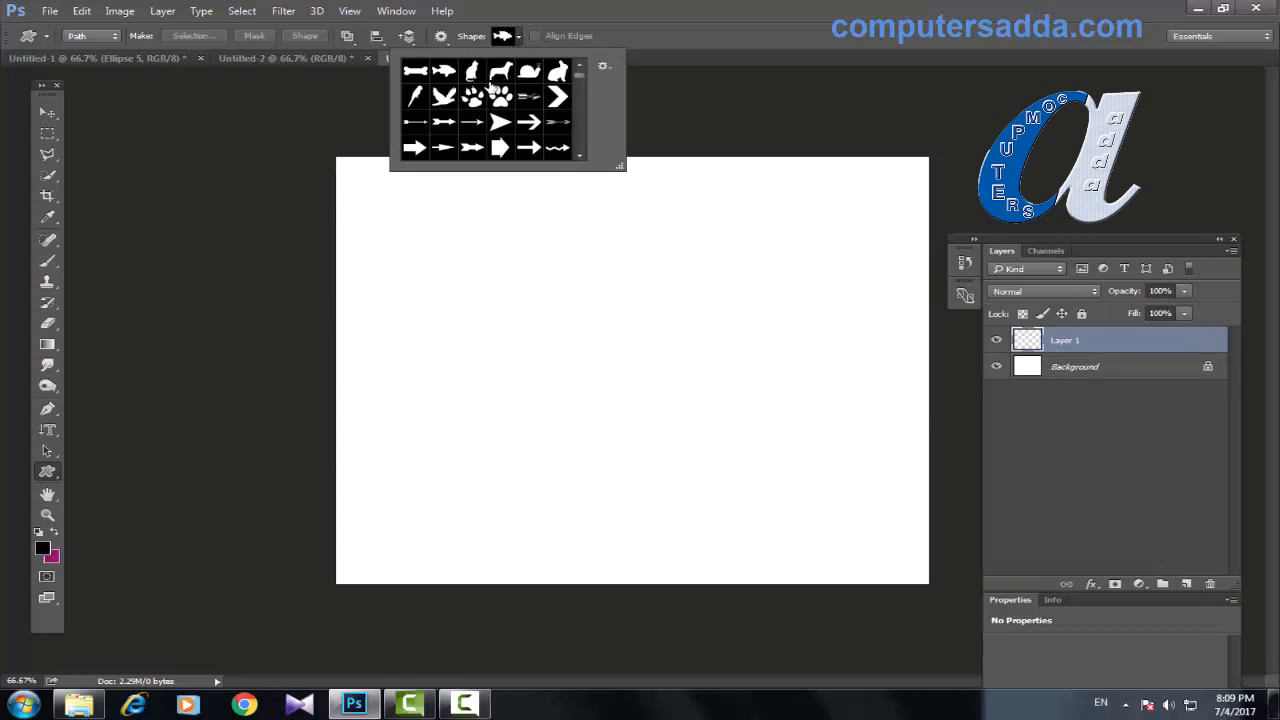
click(444, 96)
drag(388, 235, 651, 477)
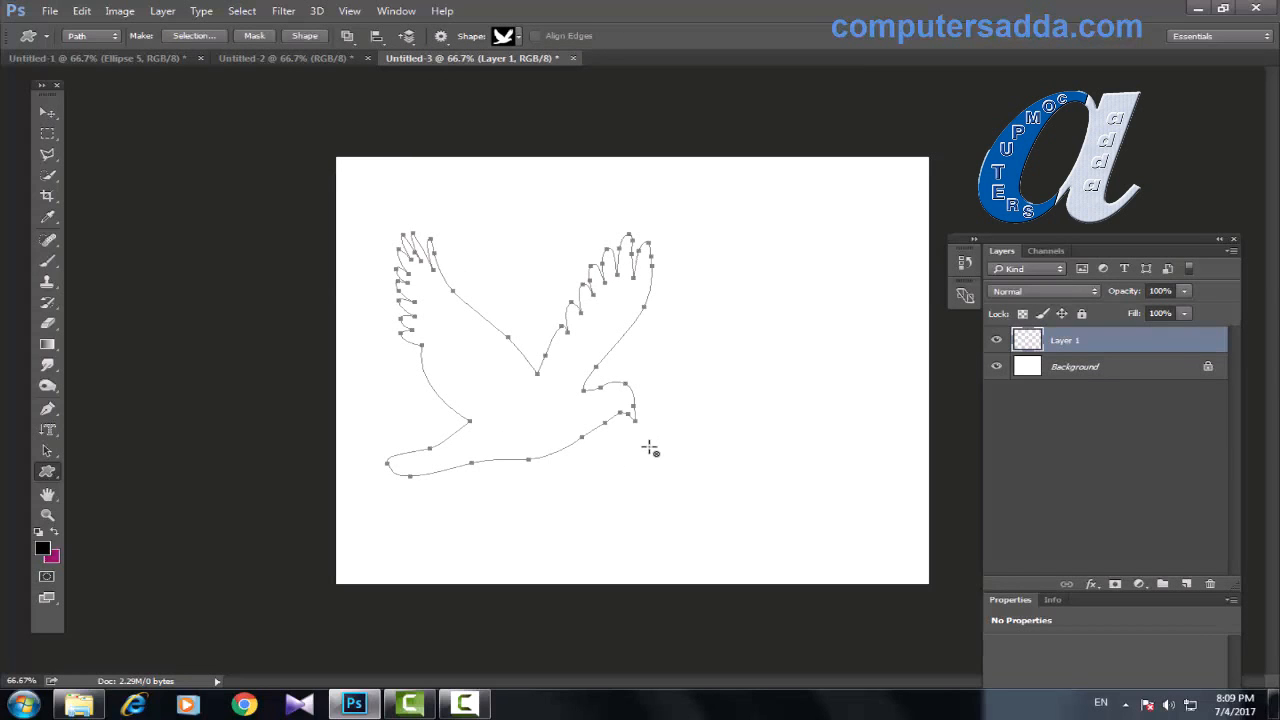
- Turn the bird path into a selection, fill it with black and then the magenta background color, and deselect
key(ctrl+Return)
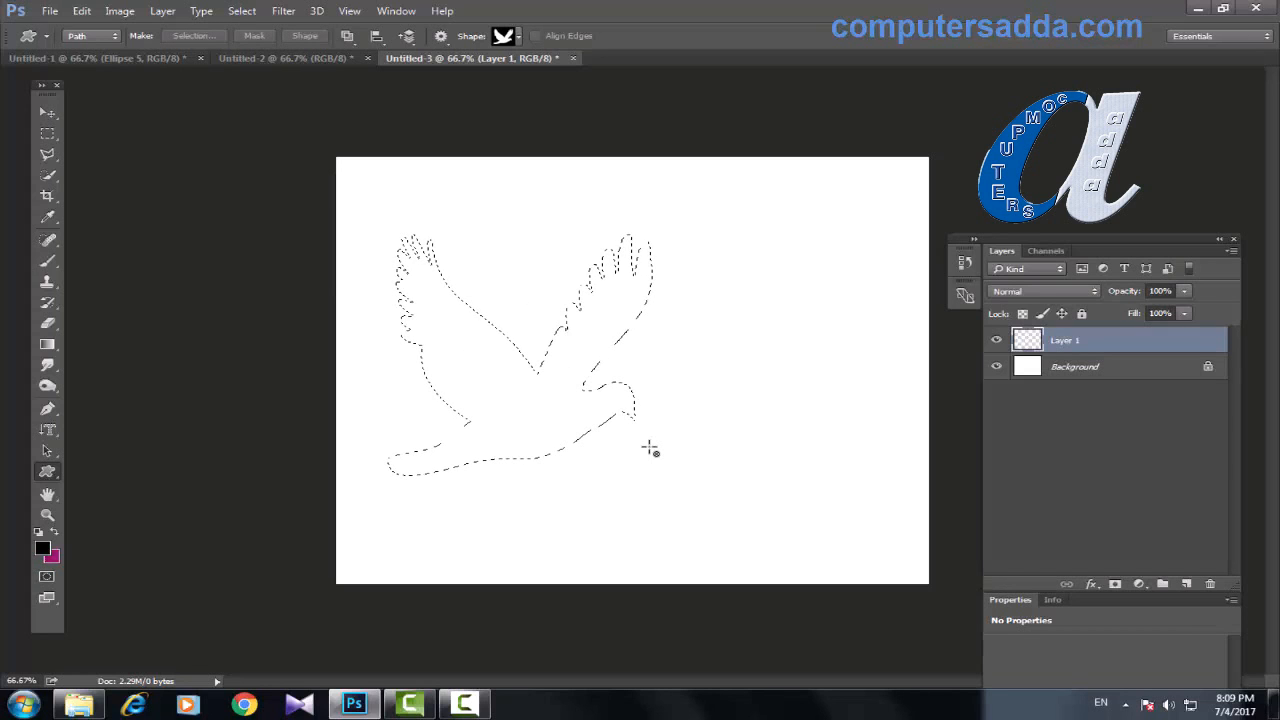
key(alt+BackSpace)
key(ctrl+BackSpace)
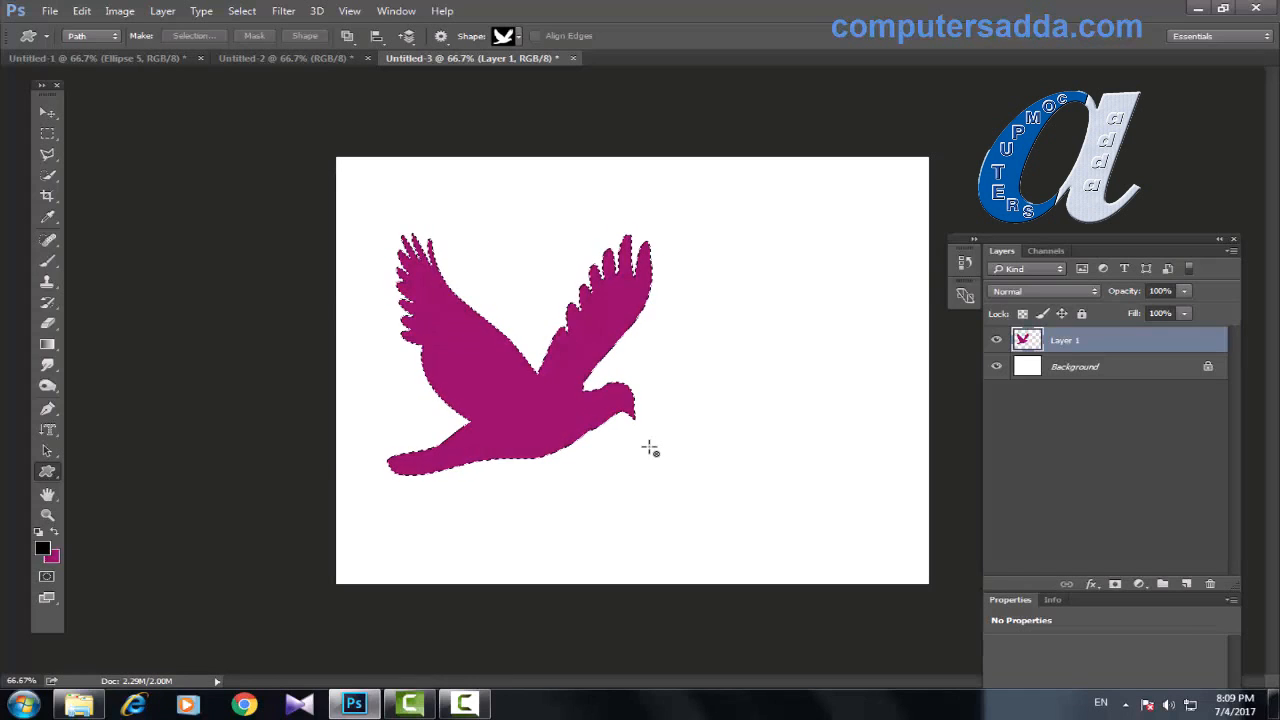
key(ctrl+d)
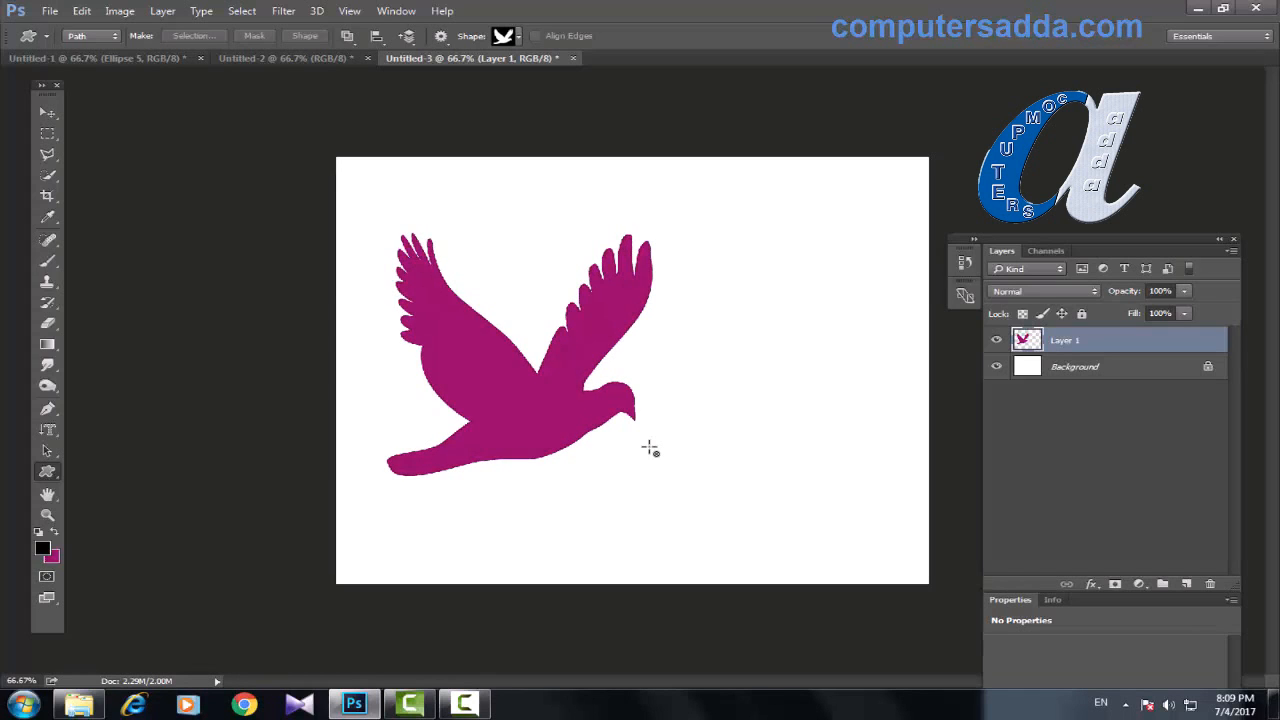
- Move the magenta bird toward the canvas center and scale it around its center to about 72%
key(v)
drag(566, 400, 596, 400)
key(ctrl+t)
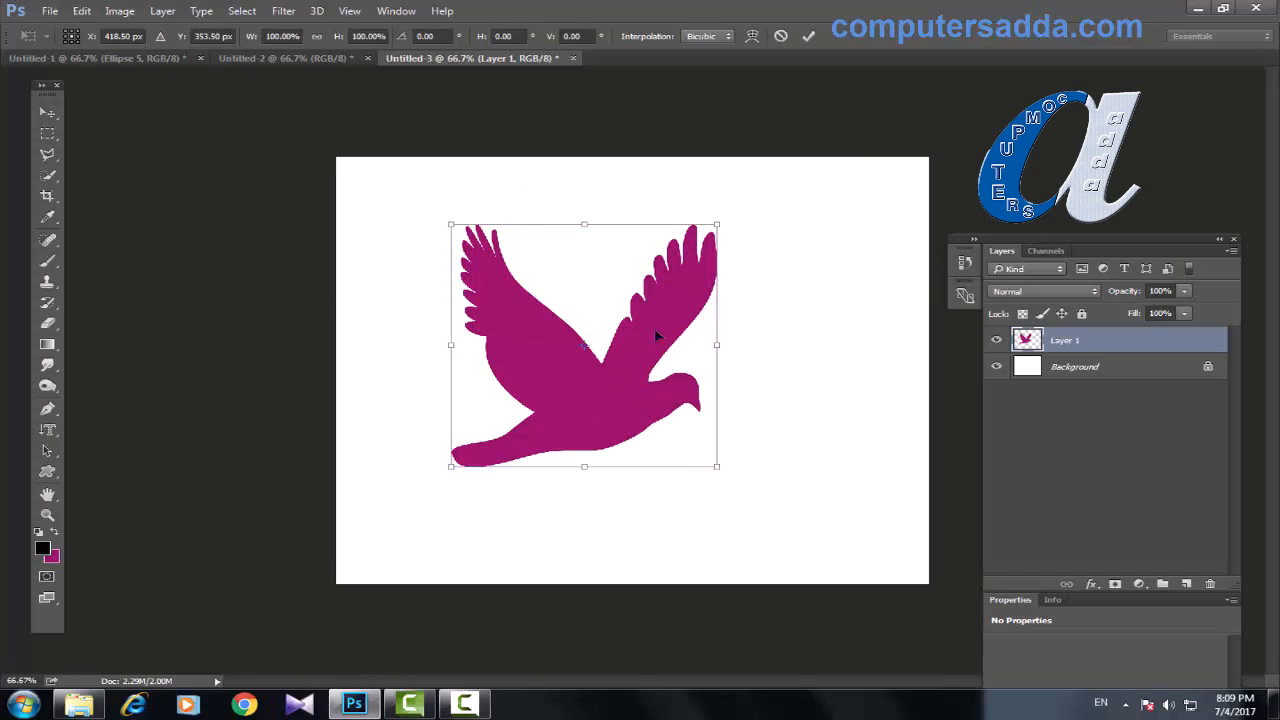
drag(716, 225, 687, 259)
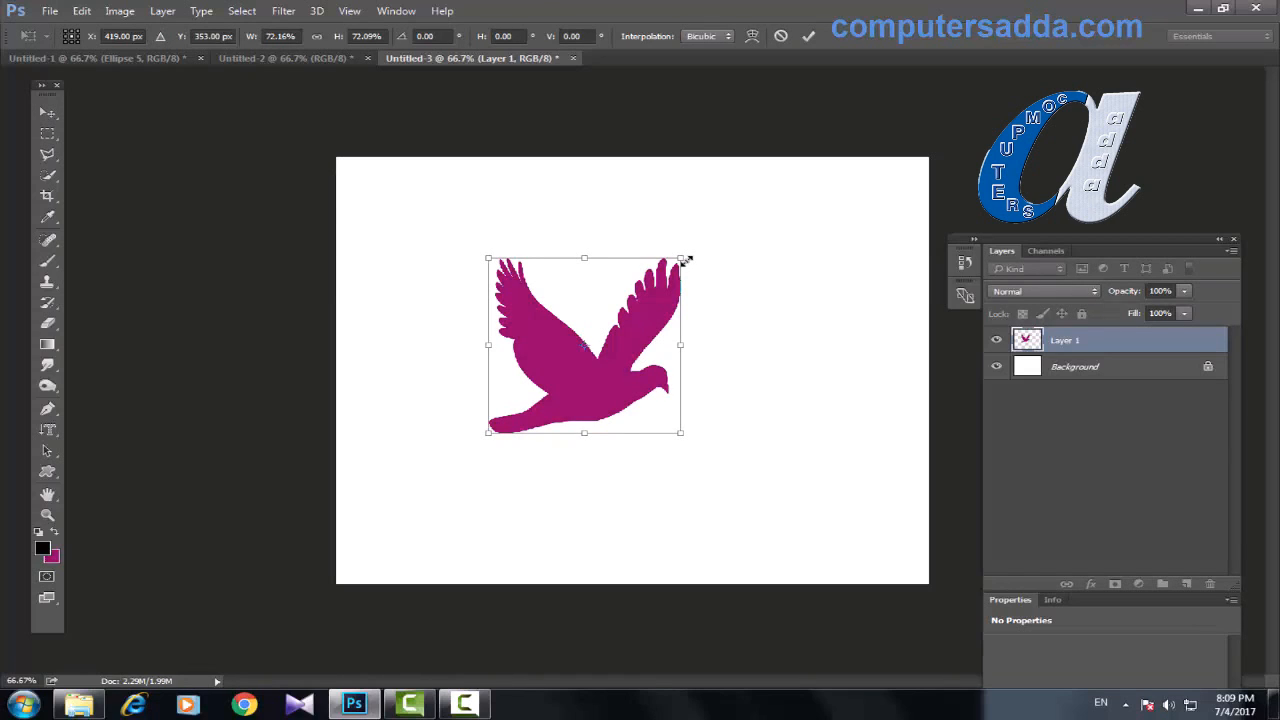
key(Return)
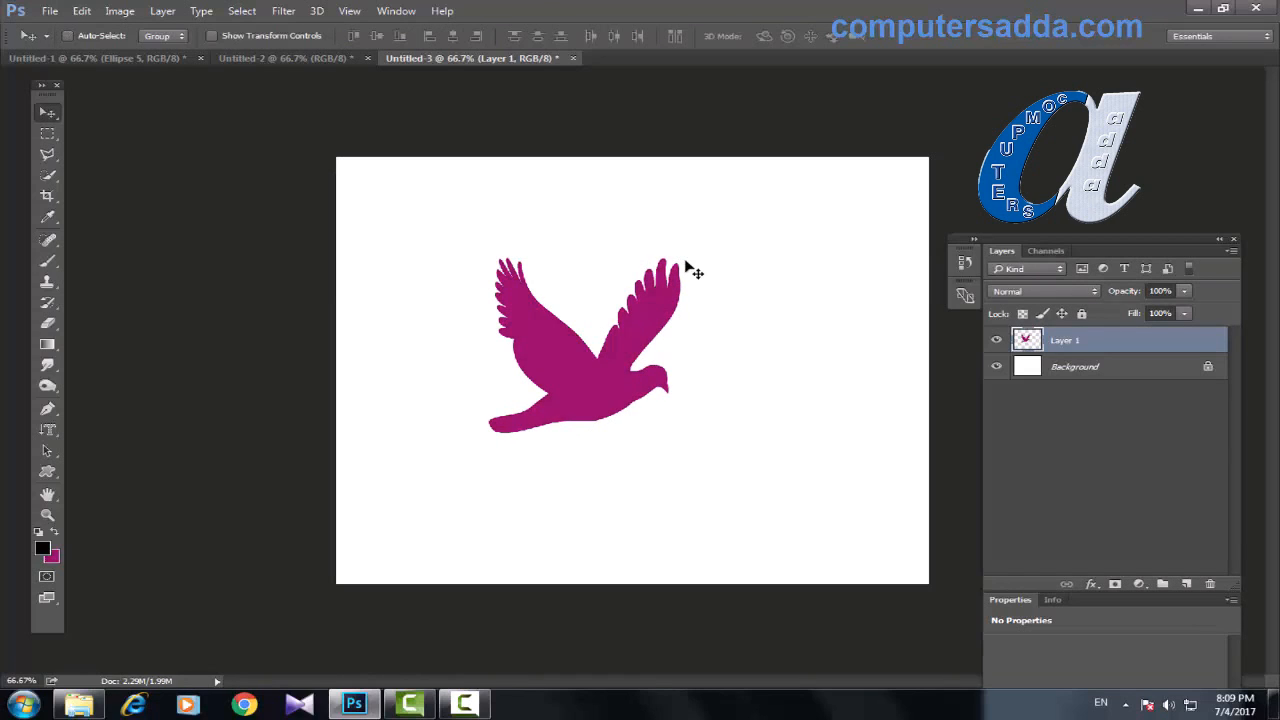
- Add a new layer and draw a snail custom shape path below and to the right of the bird
click(1186, 583)
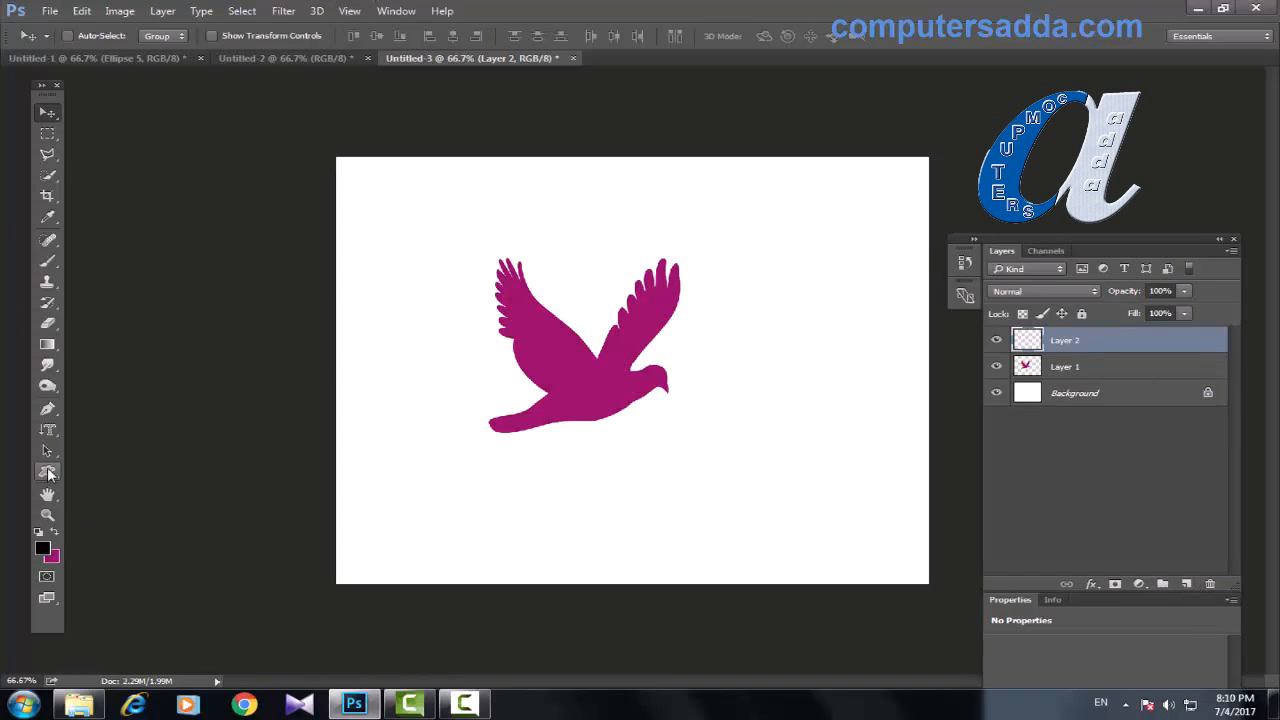
click(47, 471)
click(518, 37)
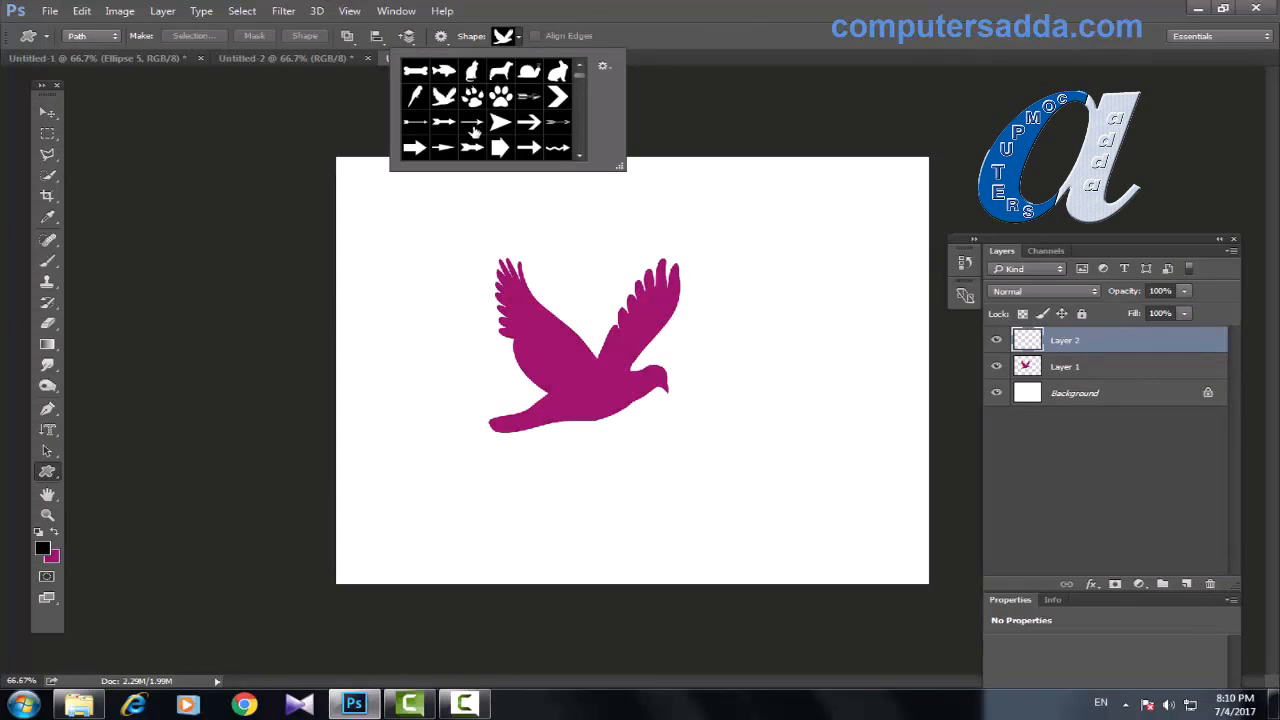
double_click(529, 71)
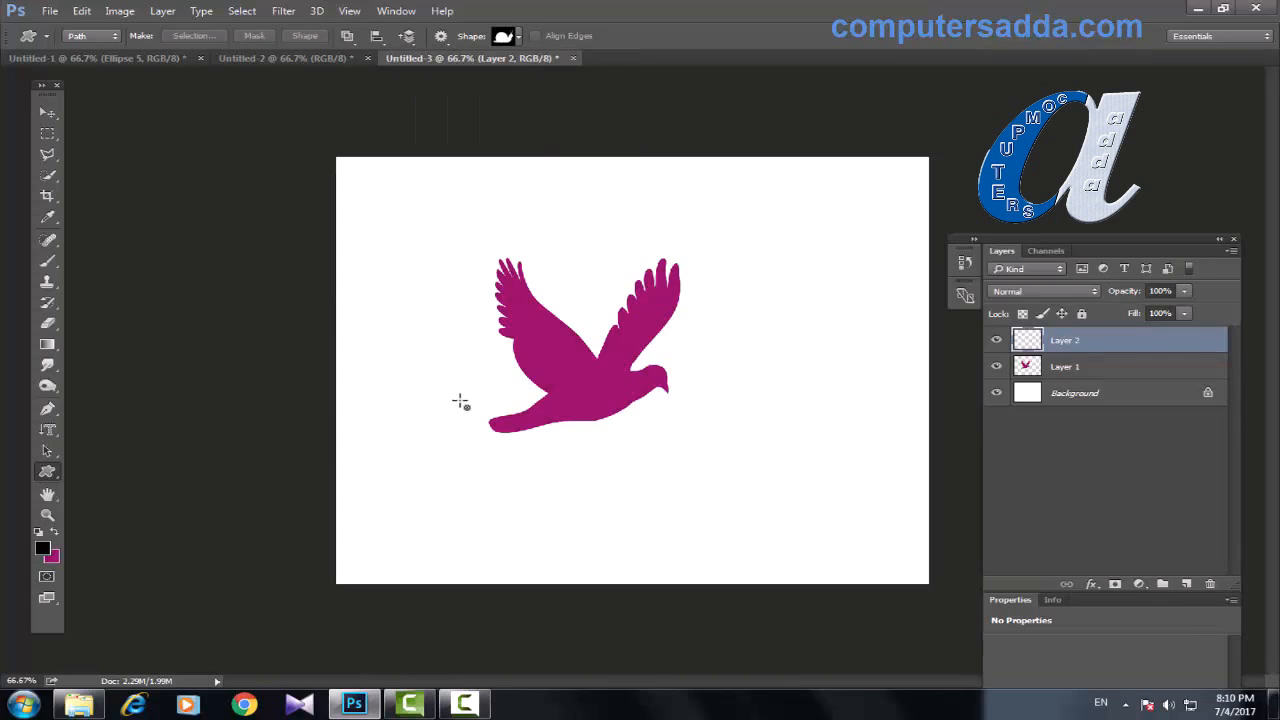
drag(645, 428, 845, 554)
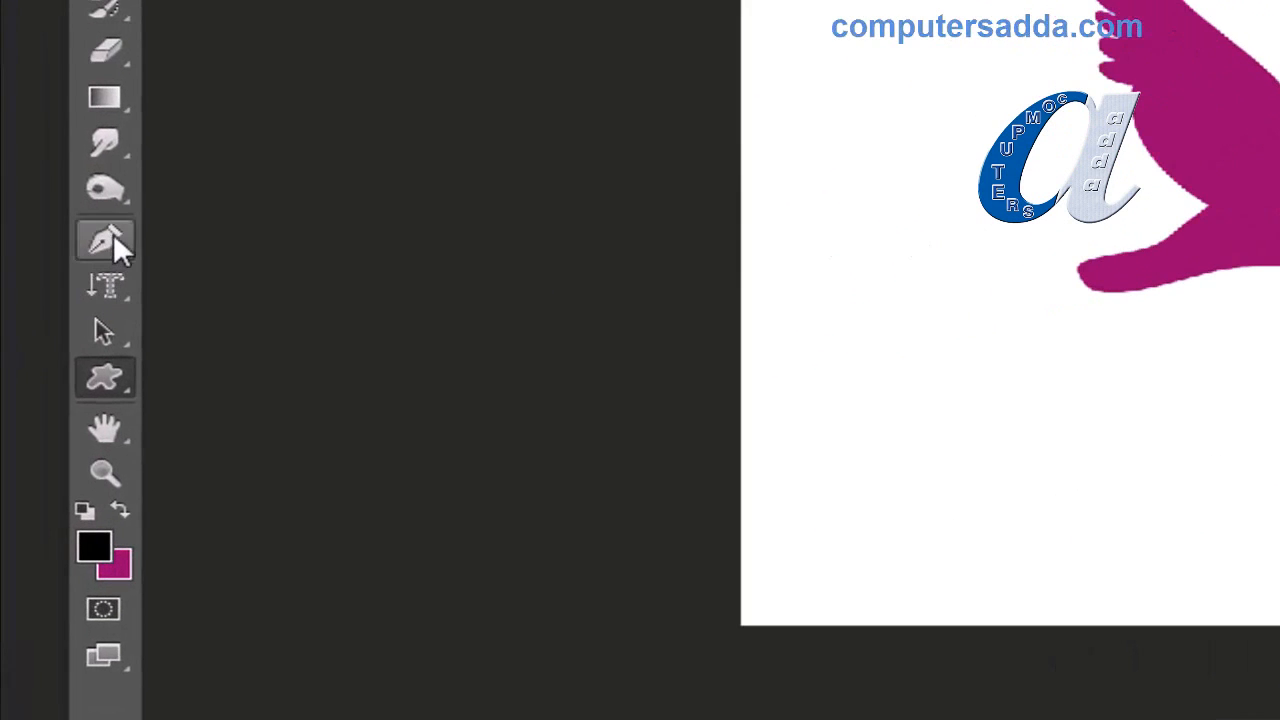
- Reshape the snail's shell with the Convert Point tool by pulling new direction handles from its upper-right and left anchor points
click(55, 386)
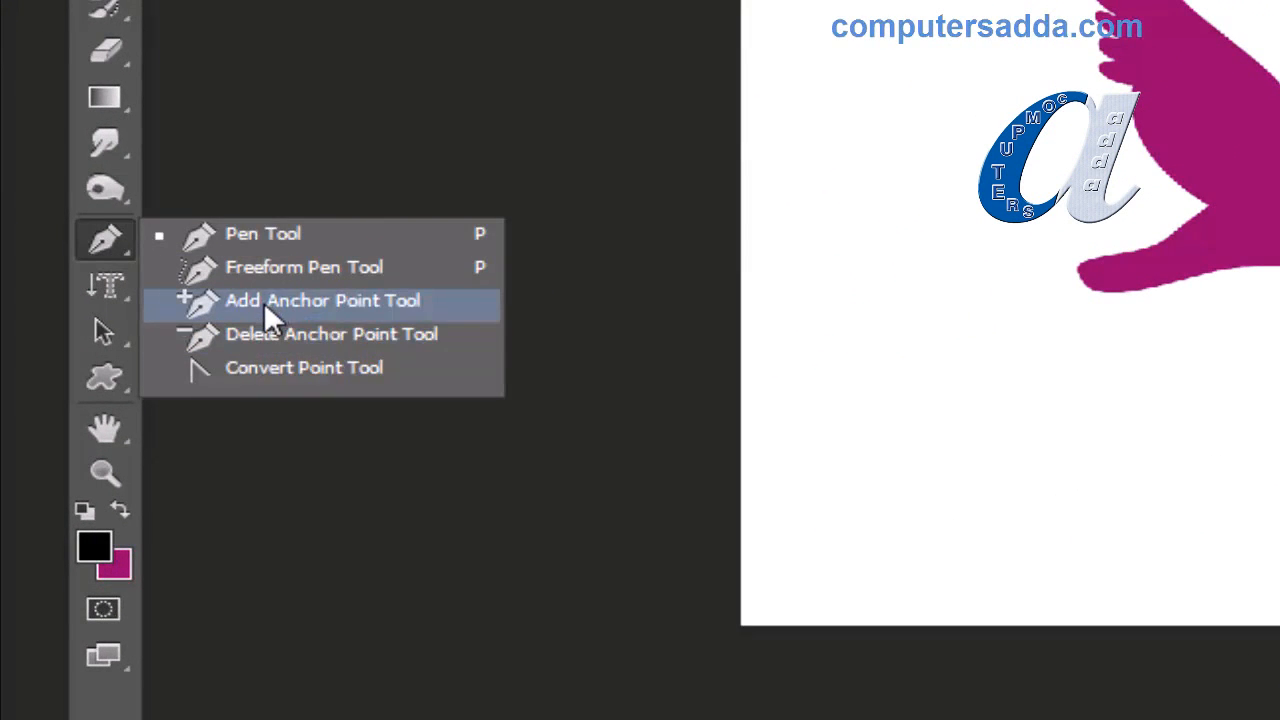
click(259, 366)
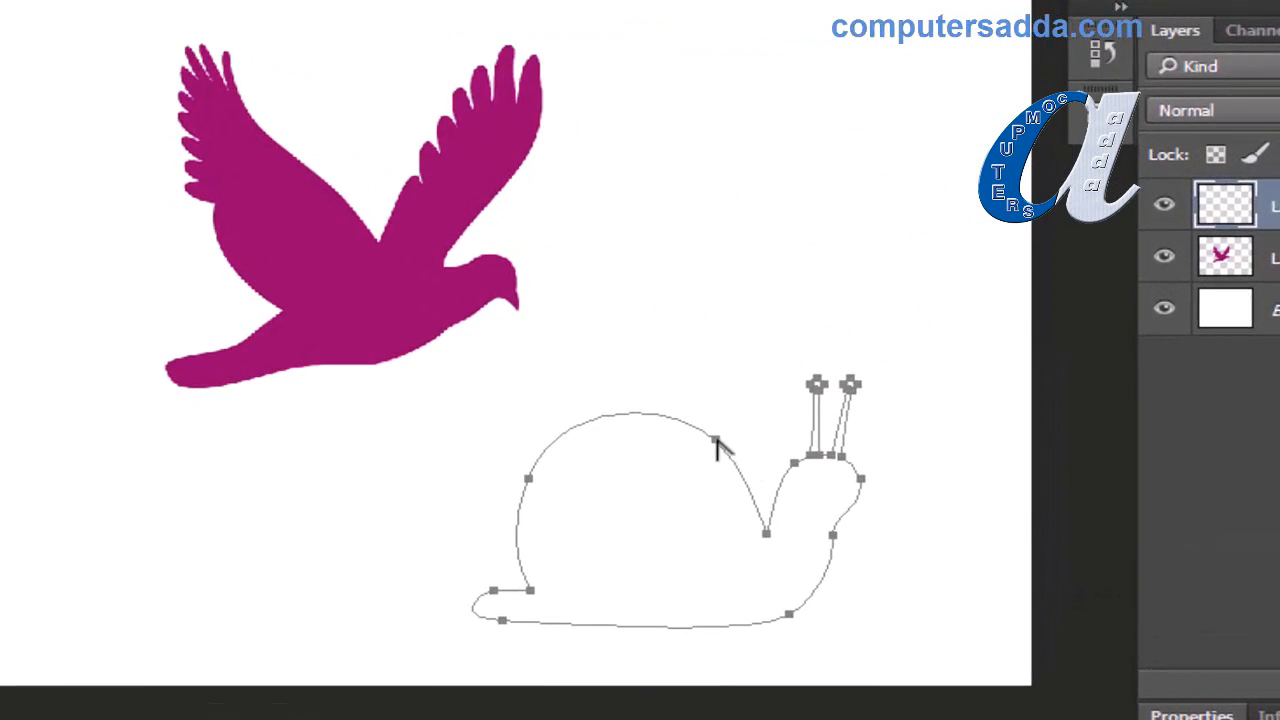
click(714, 441)
drag(714, 441, 732, 377)
click(529, 478)
drag(529, 478, 521, 562)
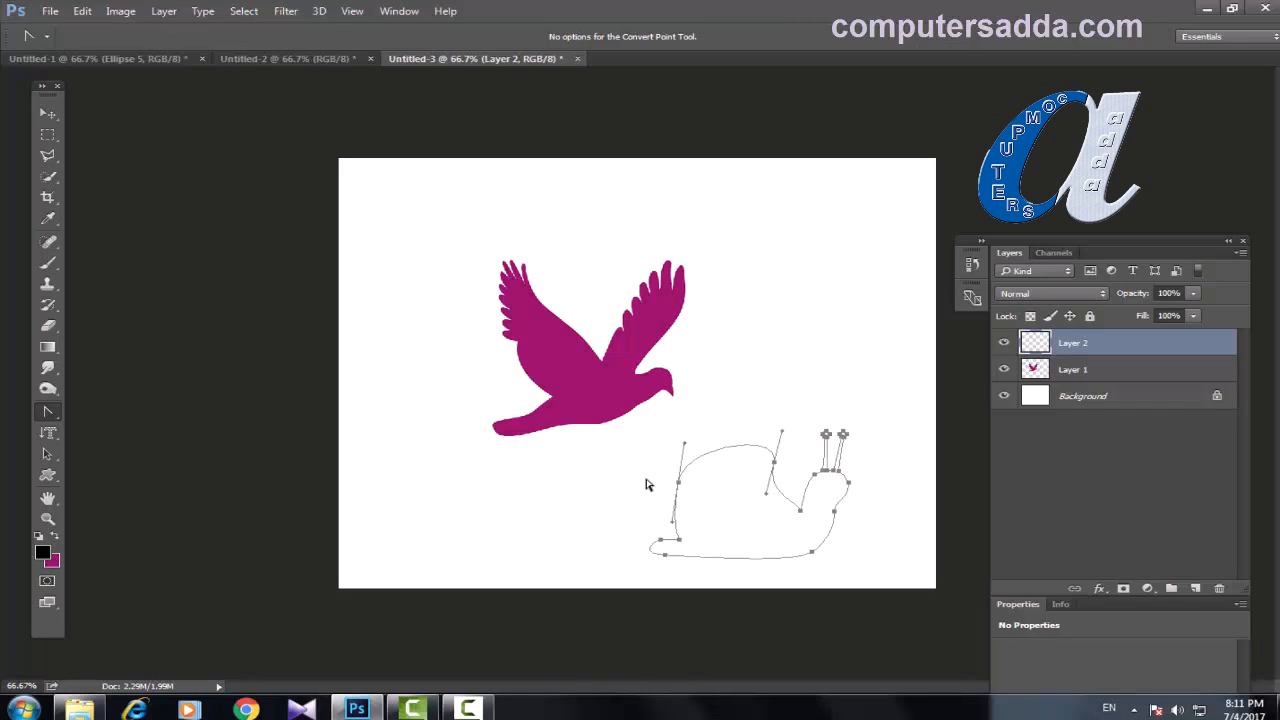
- Open the image Rakul-Preet-Singh-at-Pandaga-Chesko-Movie-Opening-144692.jpg from the herions folder and view it at 50%
click(49, 11)
click(56, 45)
drag(629, 100, 630, 227)
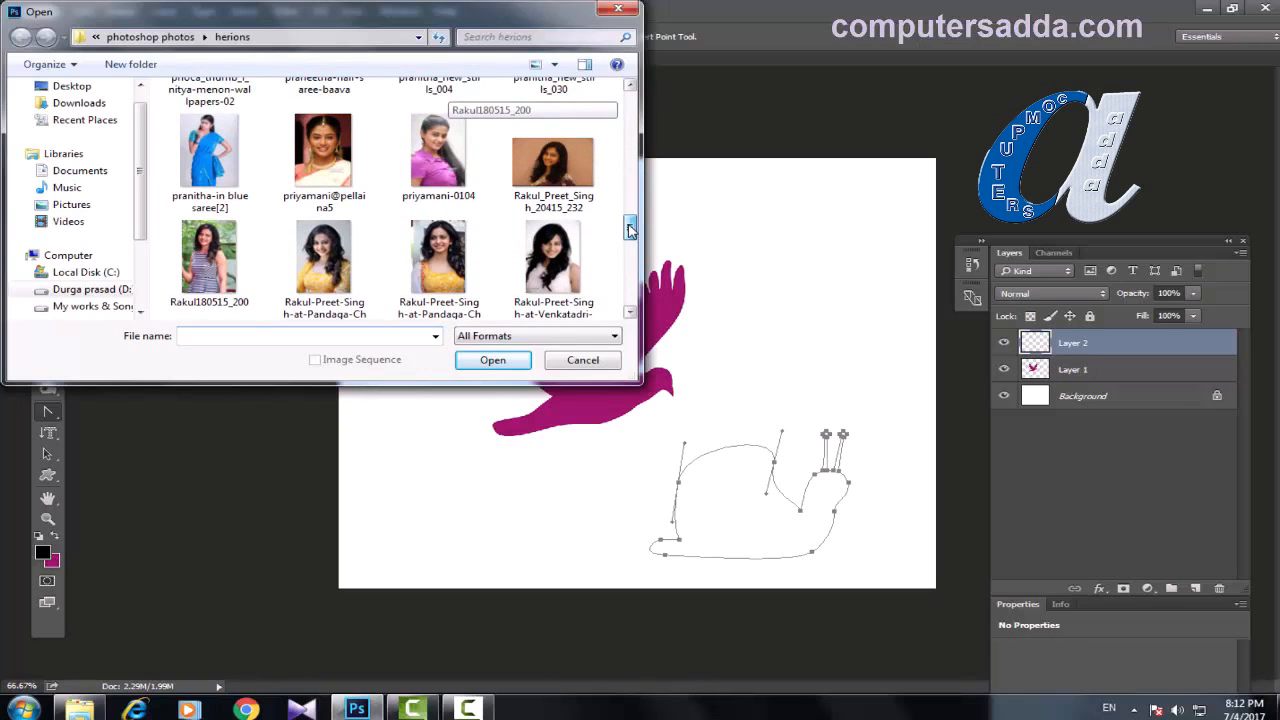
click(450, 260)
click(485, 368)
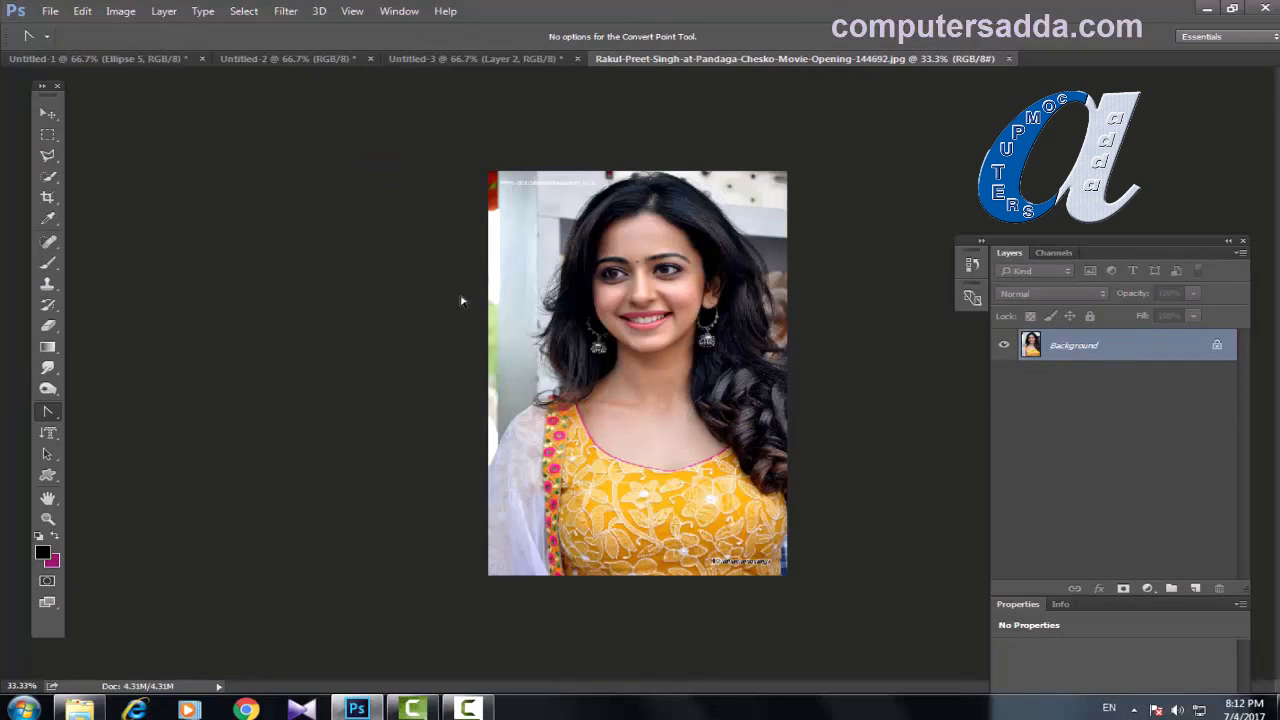
key(ctrl+plus)
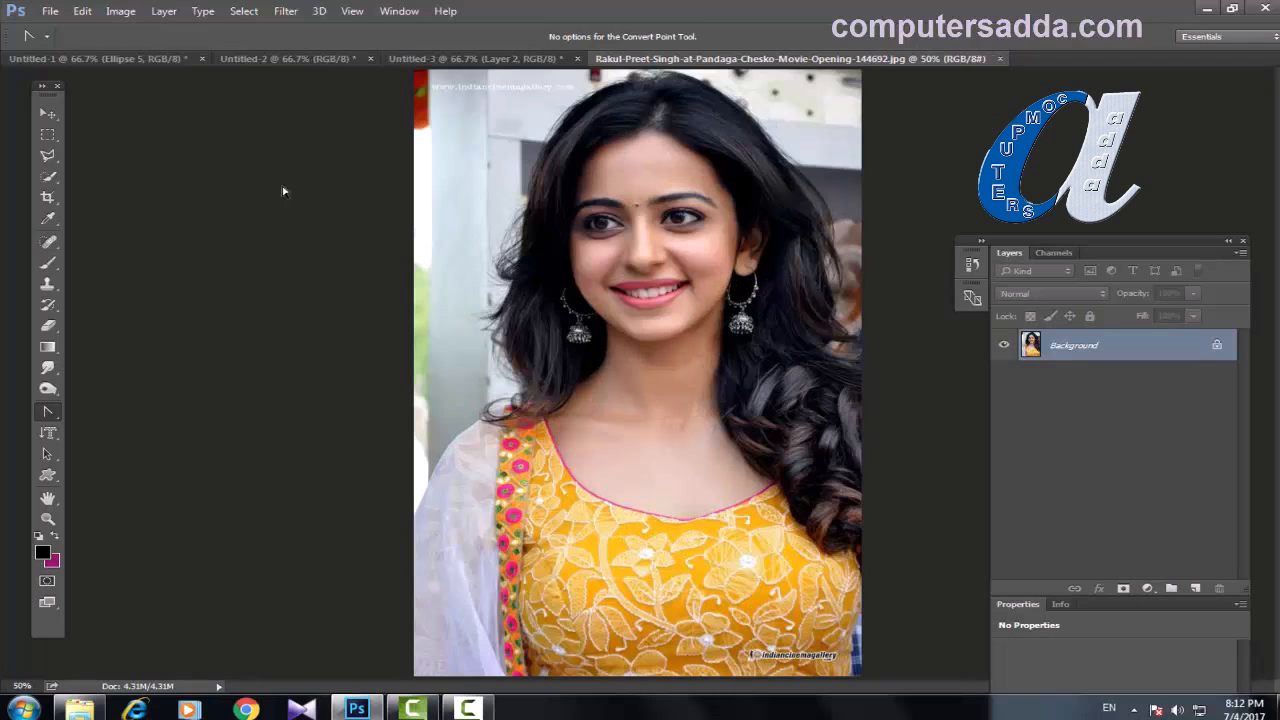
- Set up the Custom Shape tool in Path mode with the Grass 3 shape
click(47, 475)
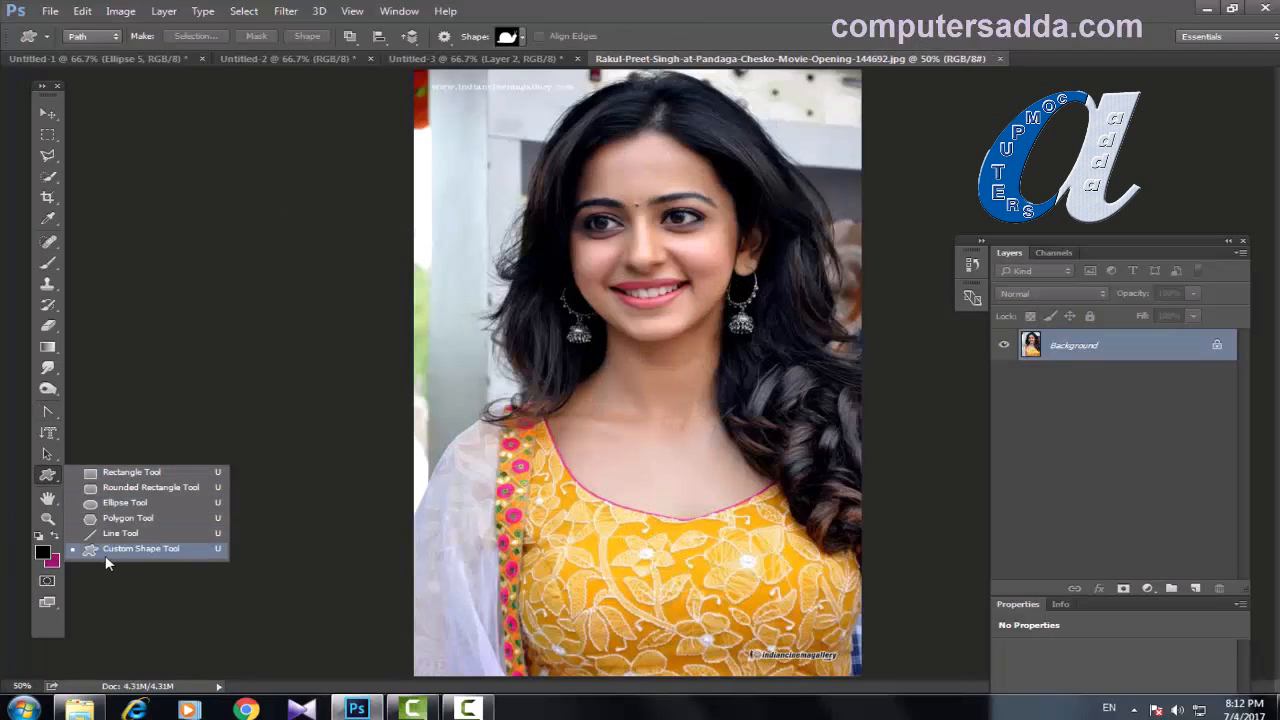
click(113, 552)
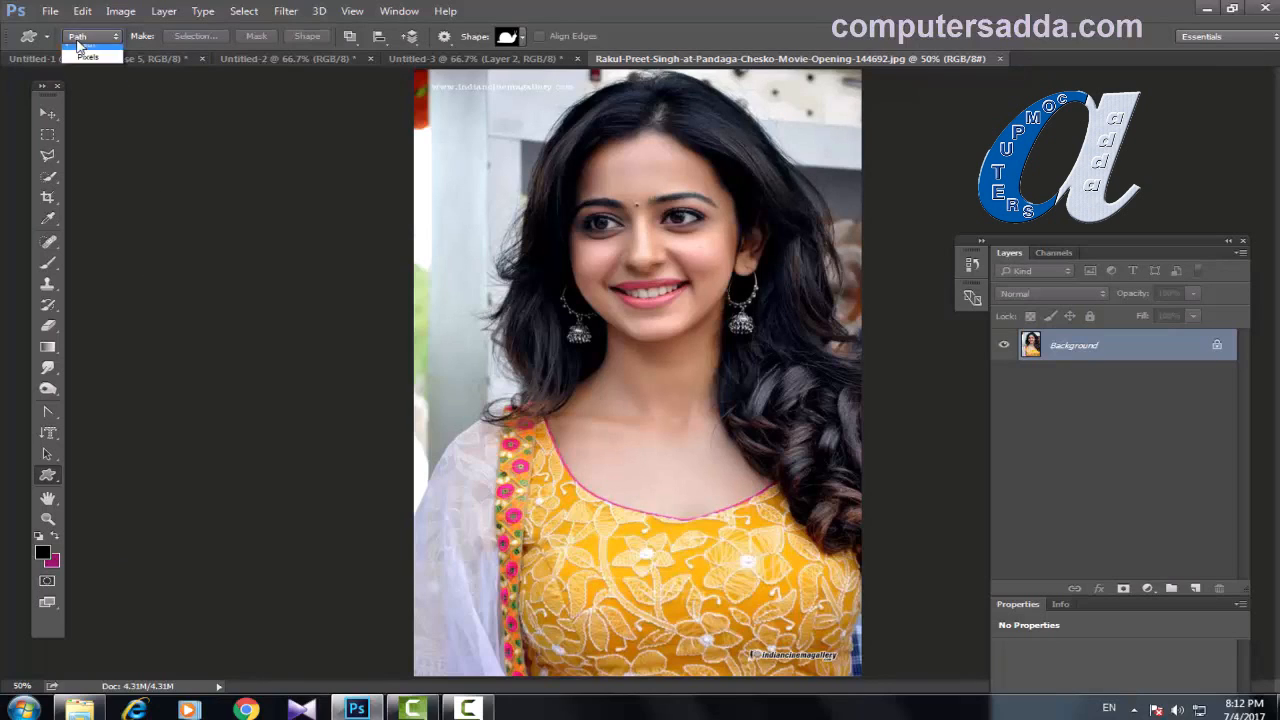
click(76, 38)
click(85, 65)
click(523, 37)
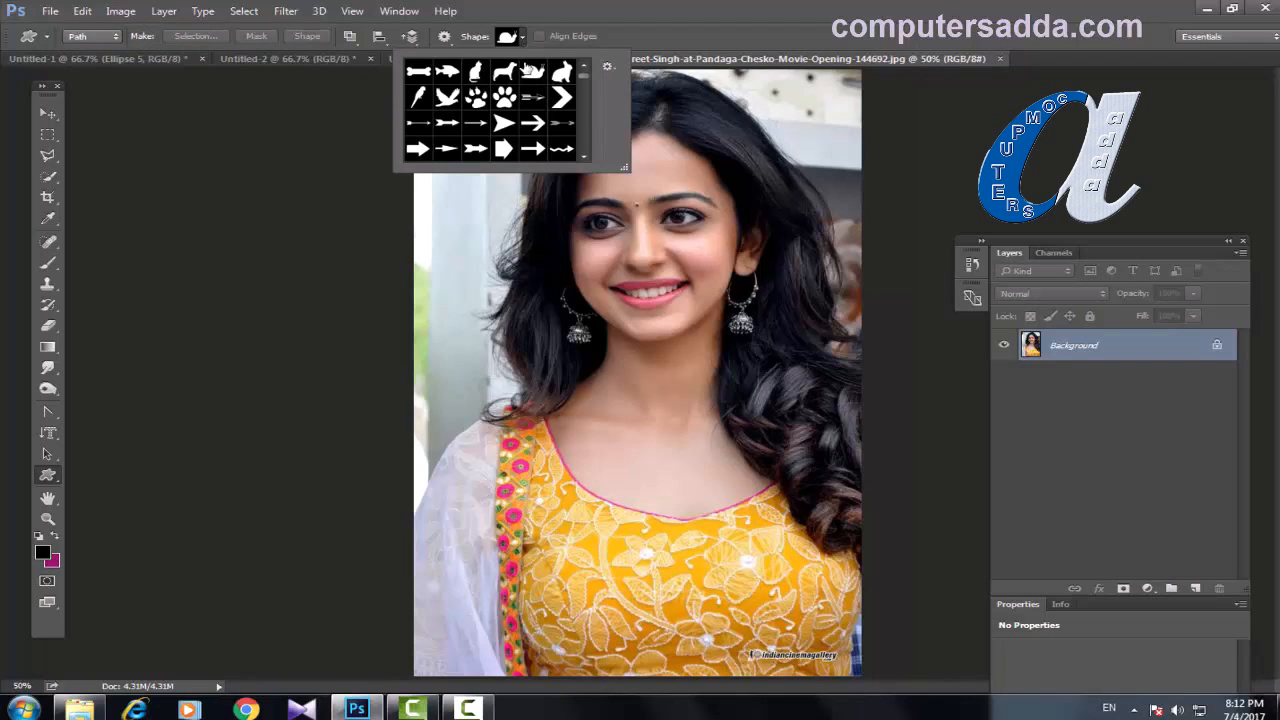
drag(586, 77, 578, 102)
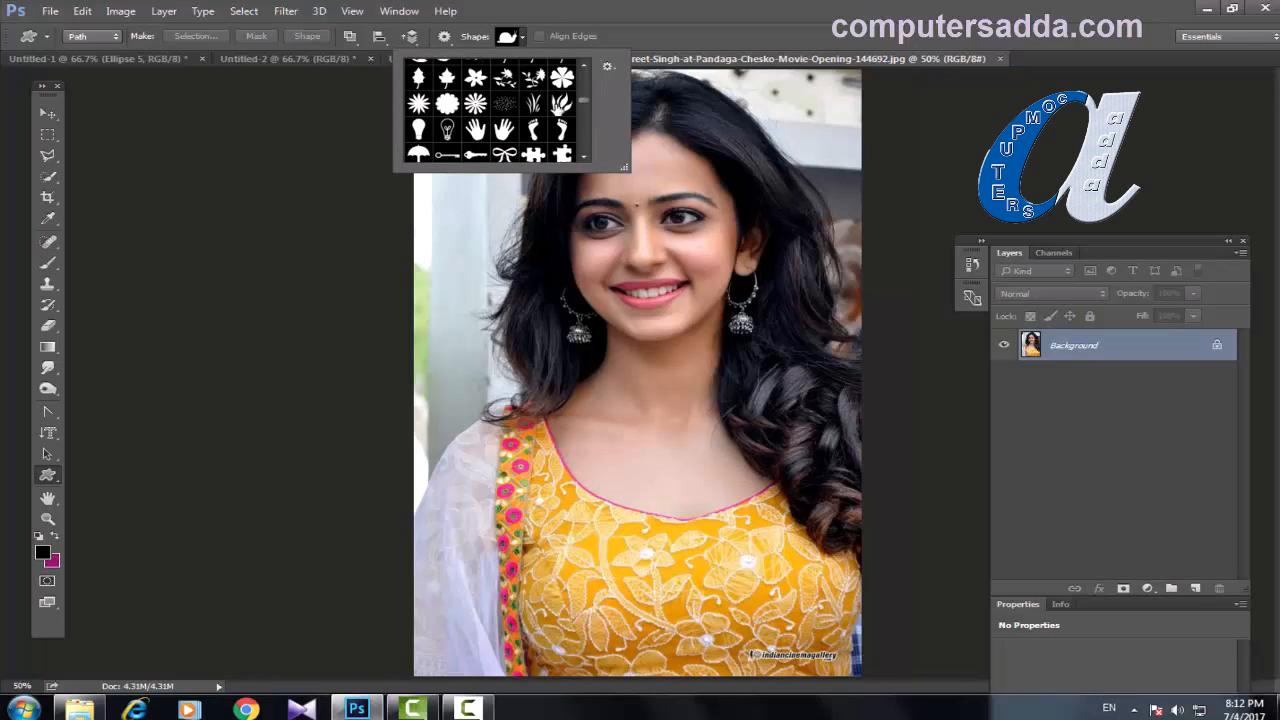
click(561, 104)
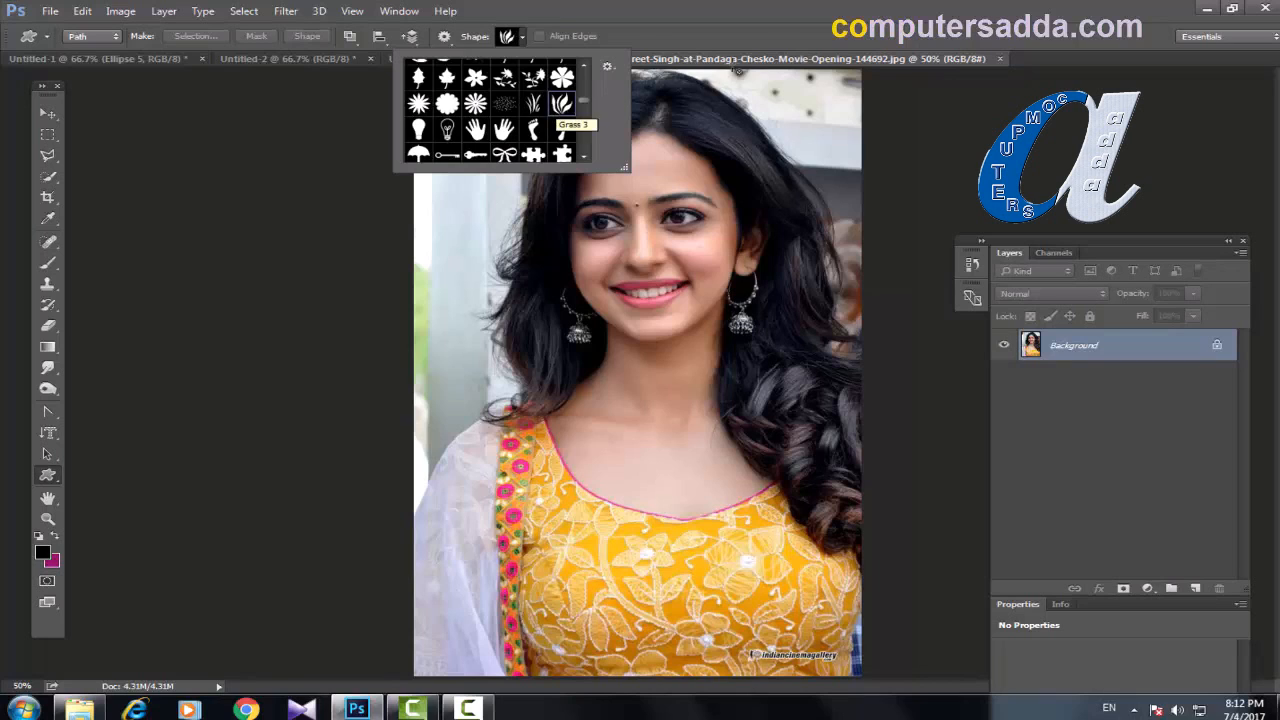
click(773, 33)
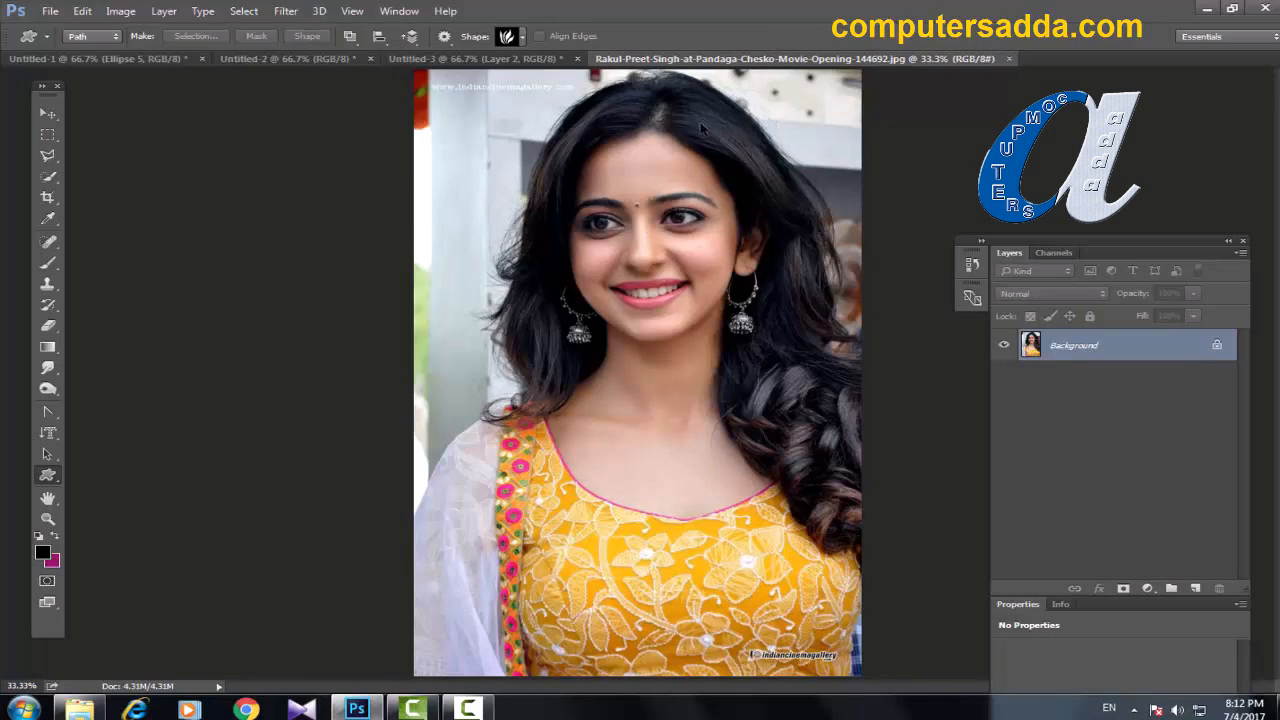
- Draw a Grass 3 path covering most of the portrait photo and unlock its Background layer
key(ctrl+minus)
drag(505, 153, 786, 510)
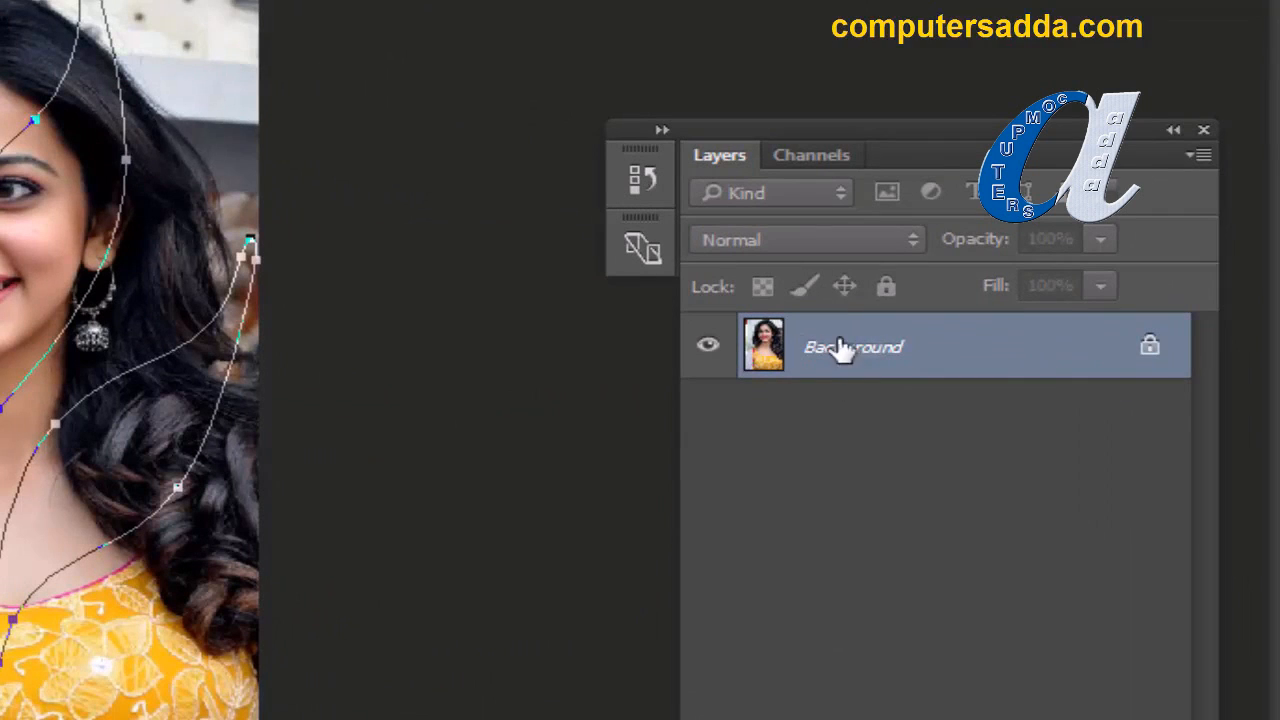
click(1150, 350)
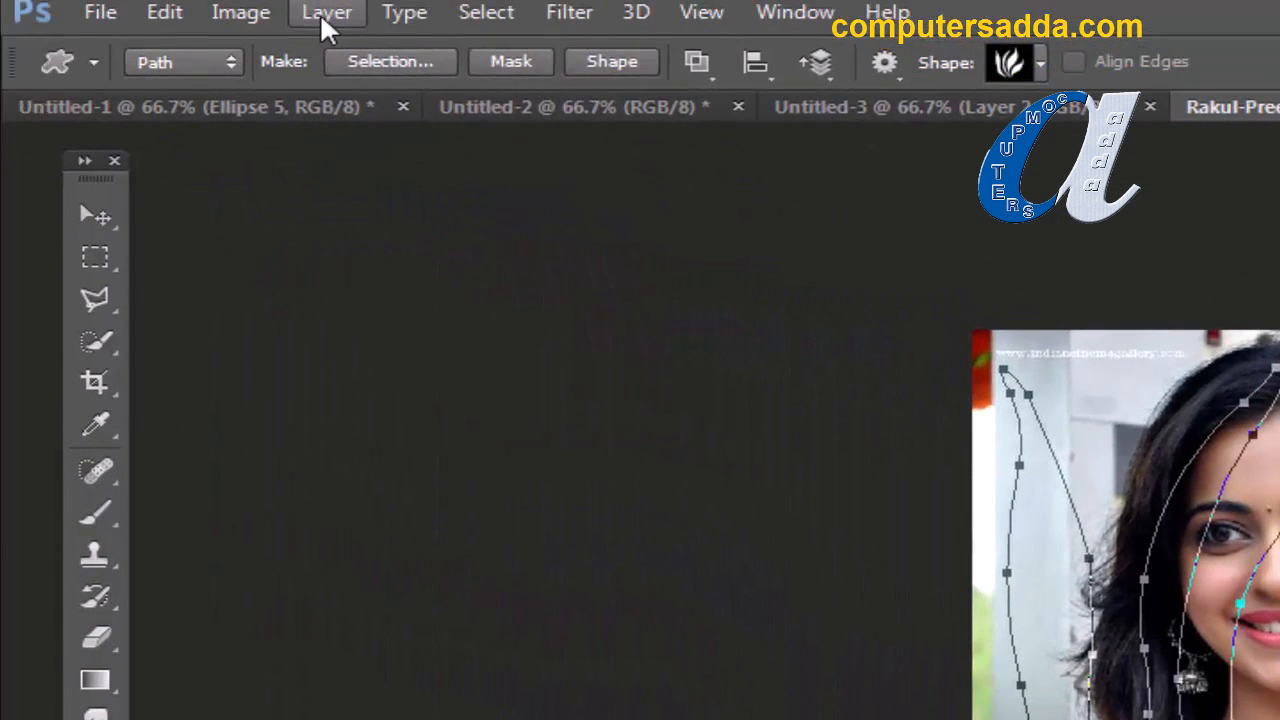
- Mask the portrait layer with a vector mask from the current Grass 3 path, then load the path as a selection and deselect it
click(322, 16)
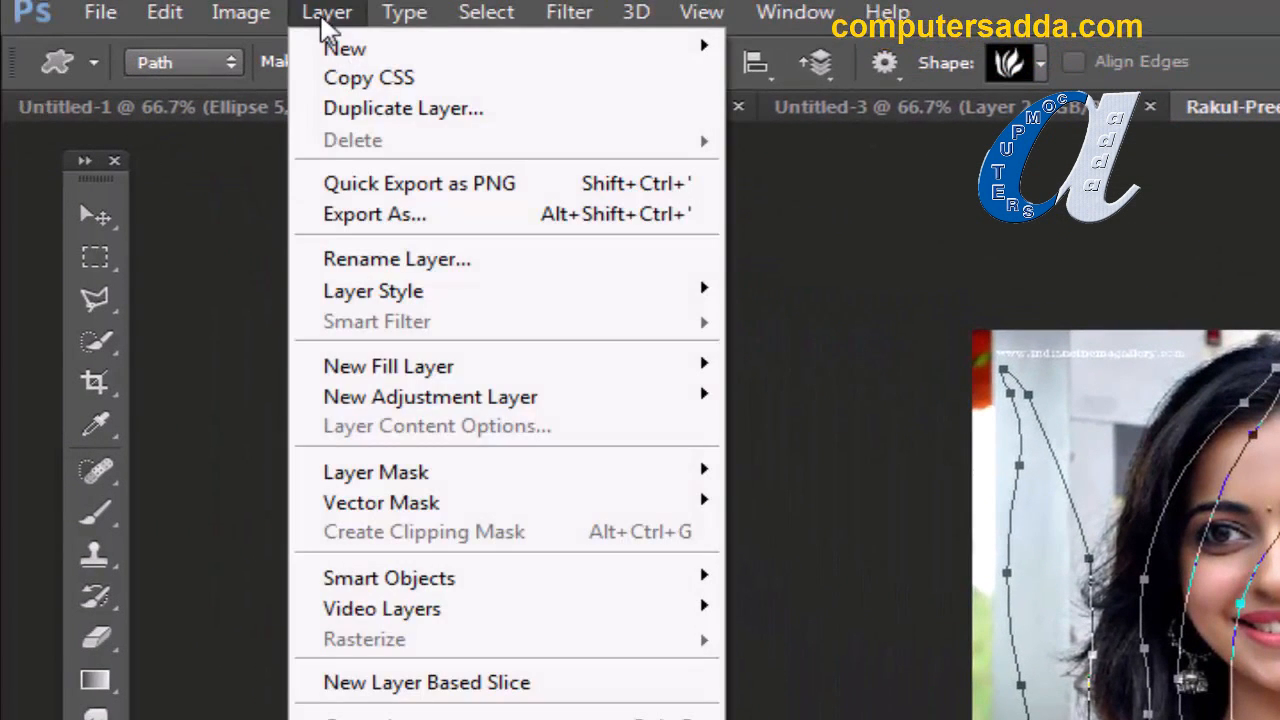
mouse_move(353, 507)
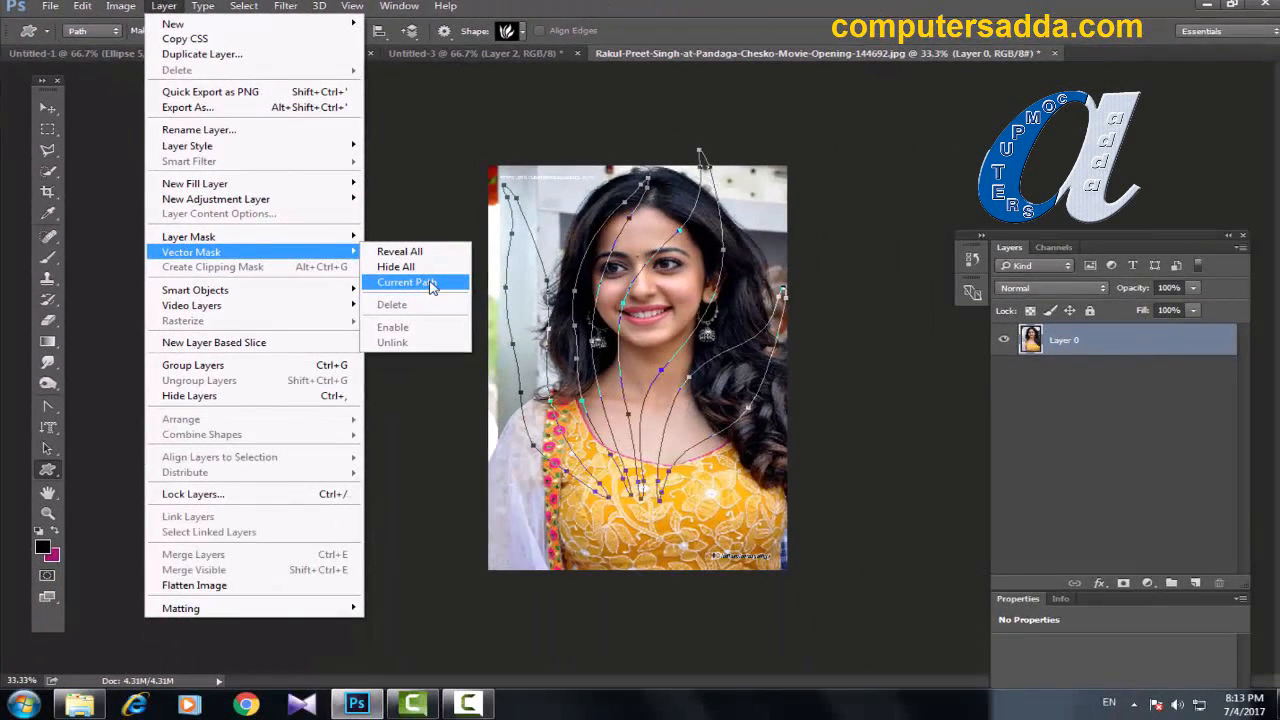
click(430, 284)
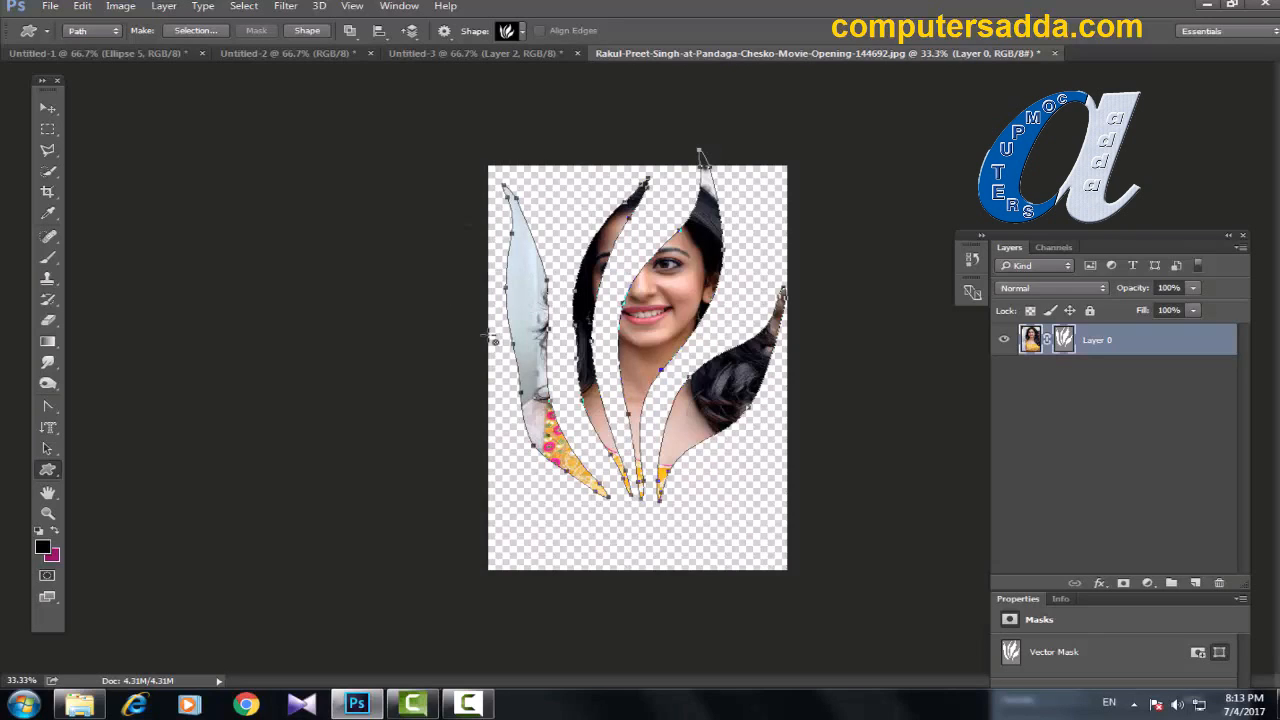
key(ctrl+Return)
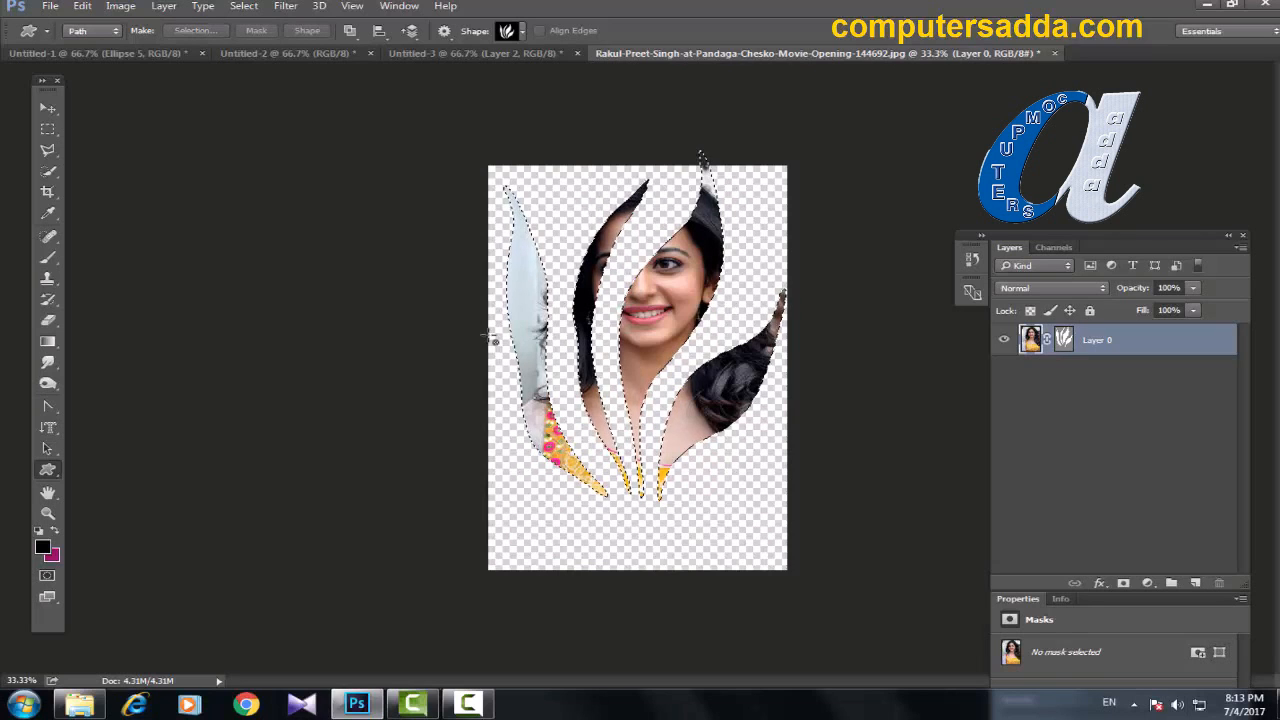
key(ctrl+d)
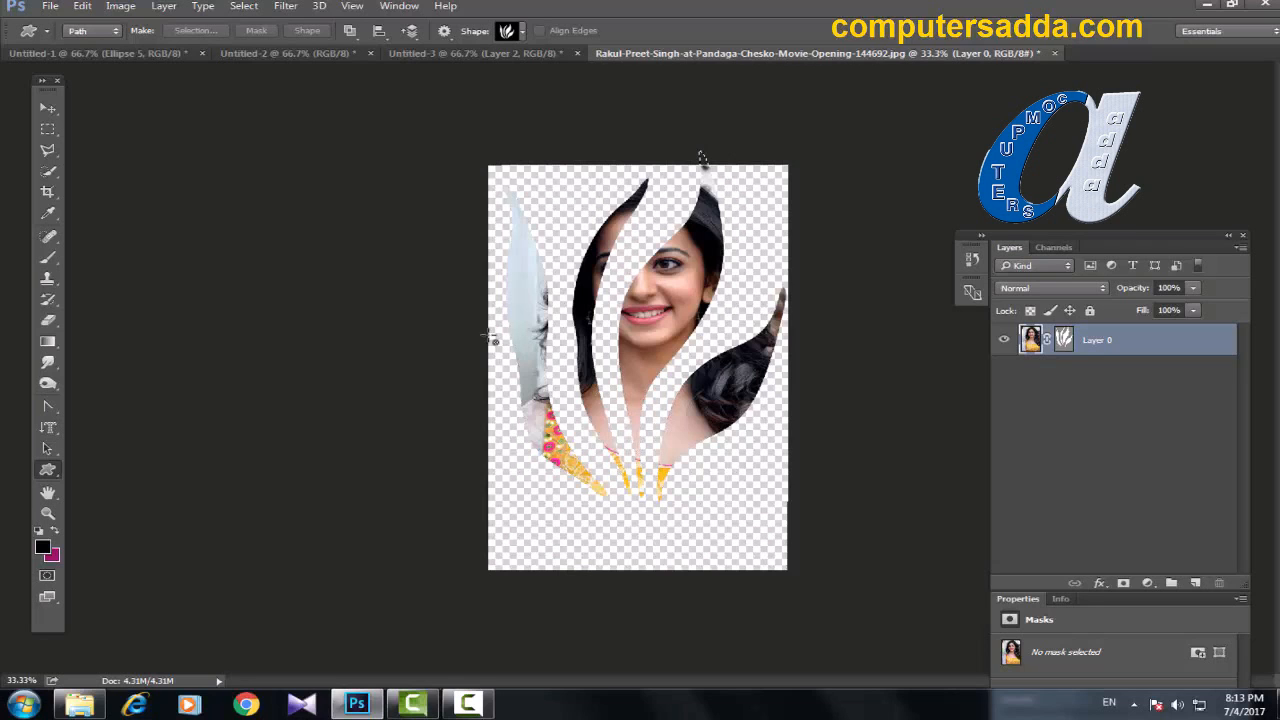
- Open the image 25938-trisha-krishnan from the herions folder
click(50, 6)
click(60, 38)
click(443, 222)
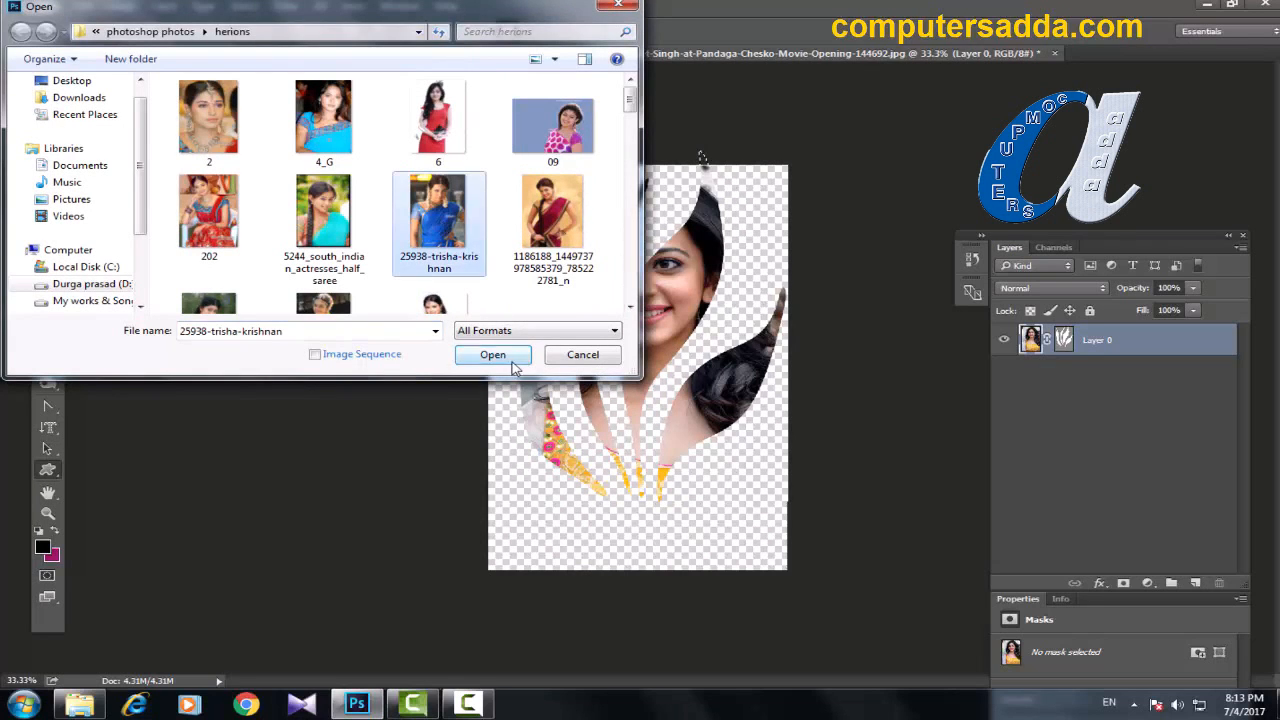
click(480, 354)
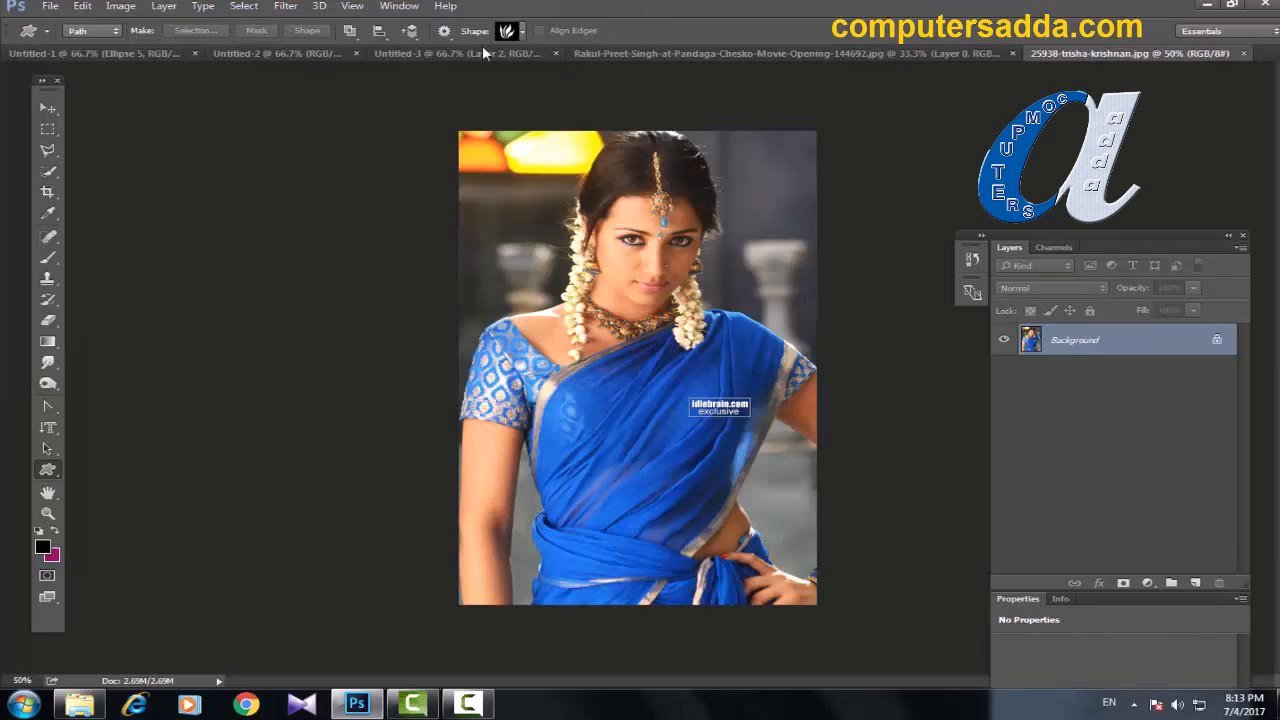
- Choose the tapered diagonal custom shape and draw it as a path across the woman's head, neck and blouse sleeve
click(522, 32)
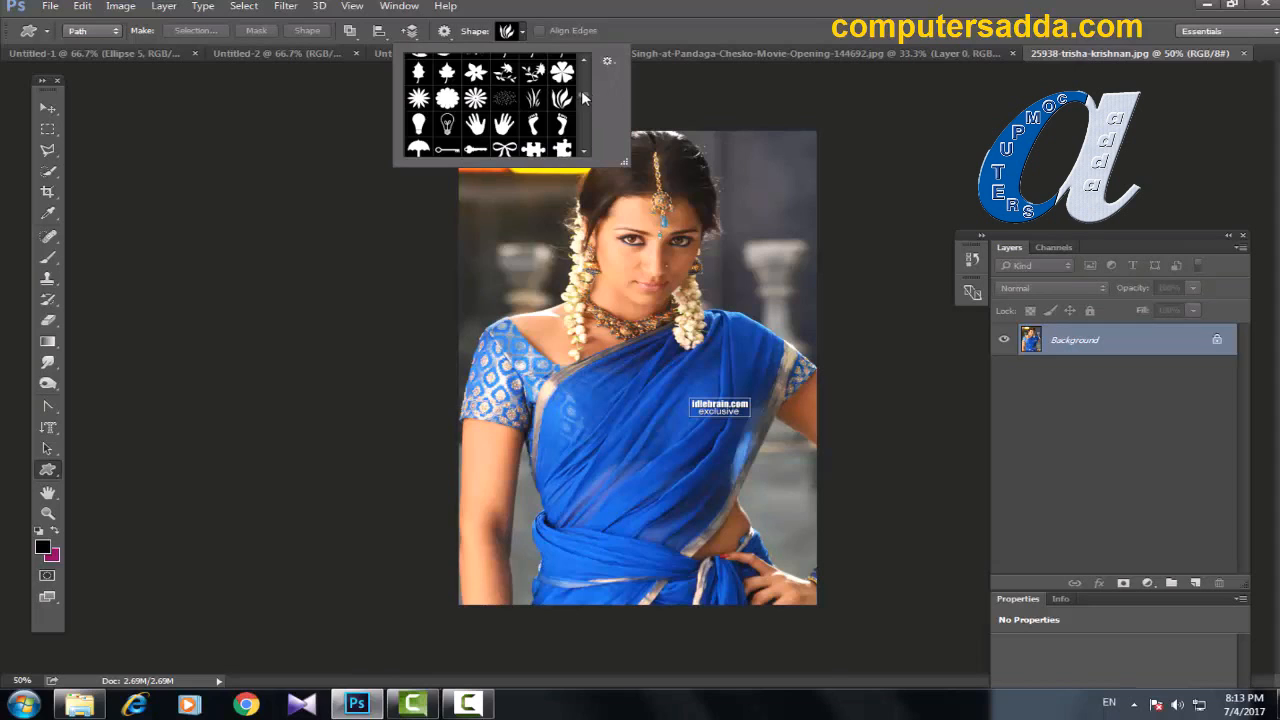
scroll(490, 100, down, 5)
double_click(418, 92)
drag(500, 138, 762, 454)
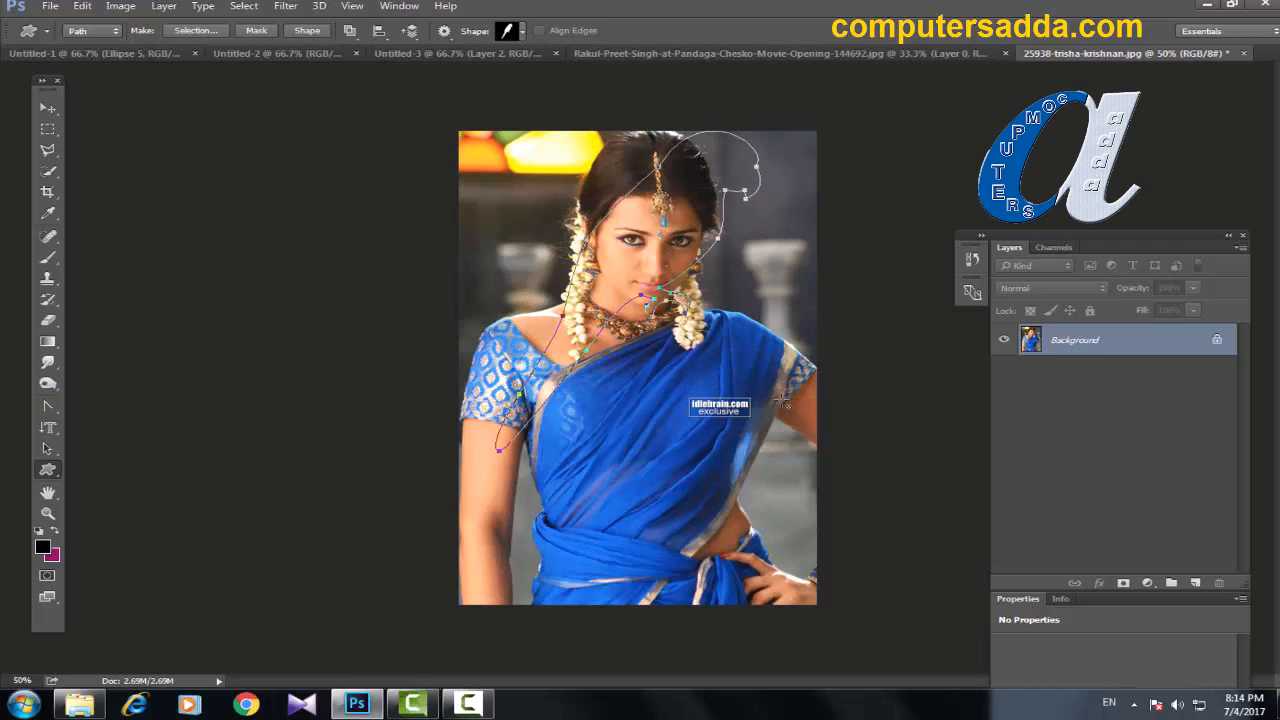
- Unlock the Background layer, add a vector mask from the current path, then load the path as a selection and deselect it
click(1218, 341)
click(164, 6)
mouse_move(191, 252)
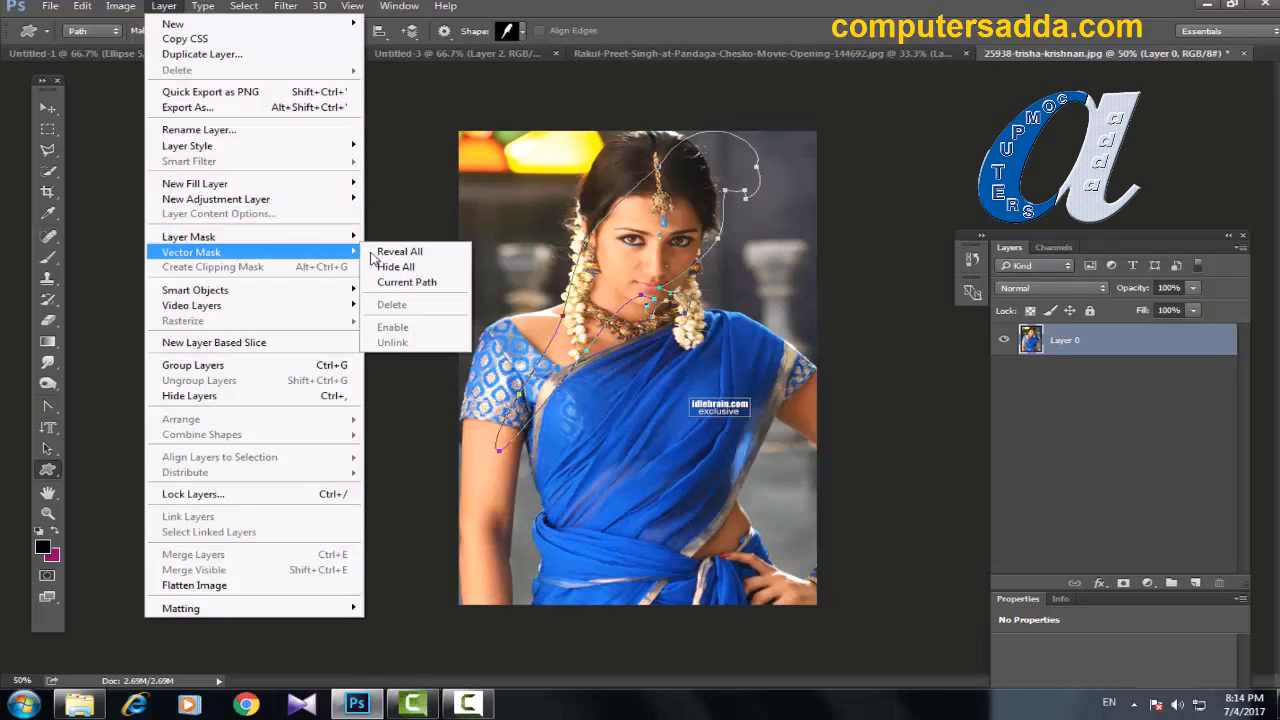
click(405, 282)
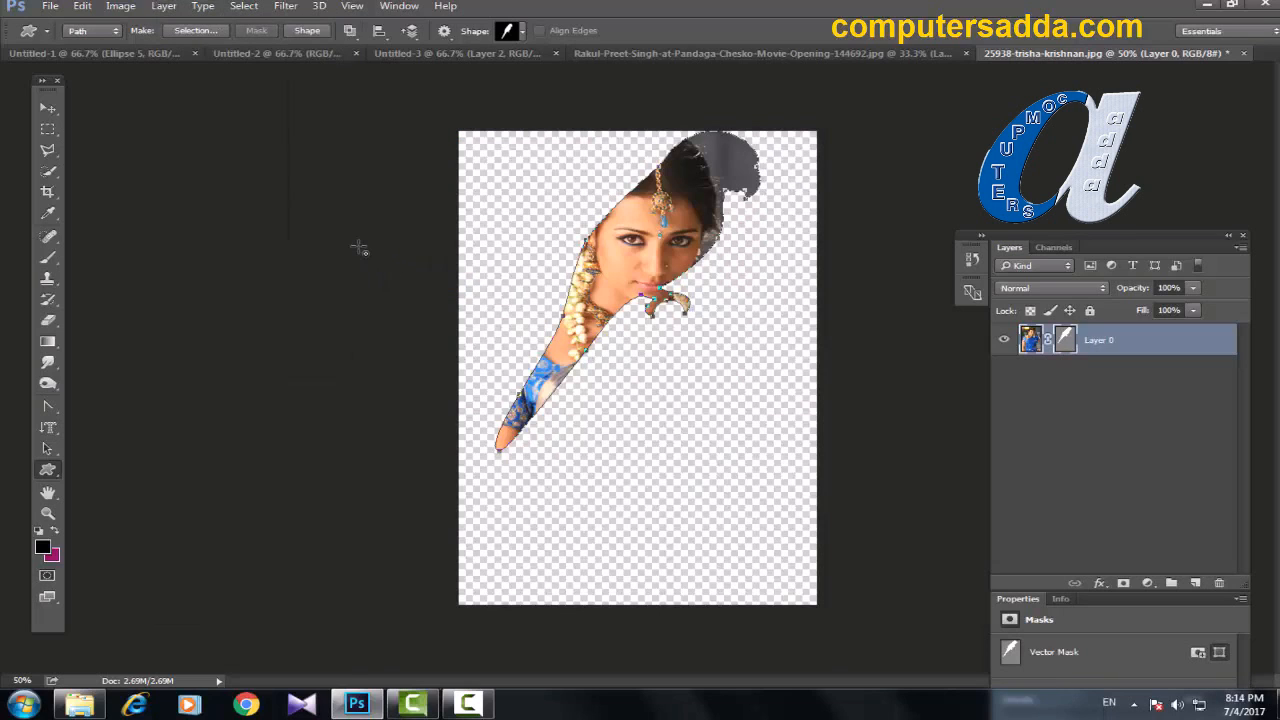
key(ctrl+Return)
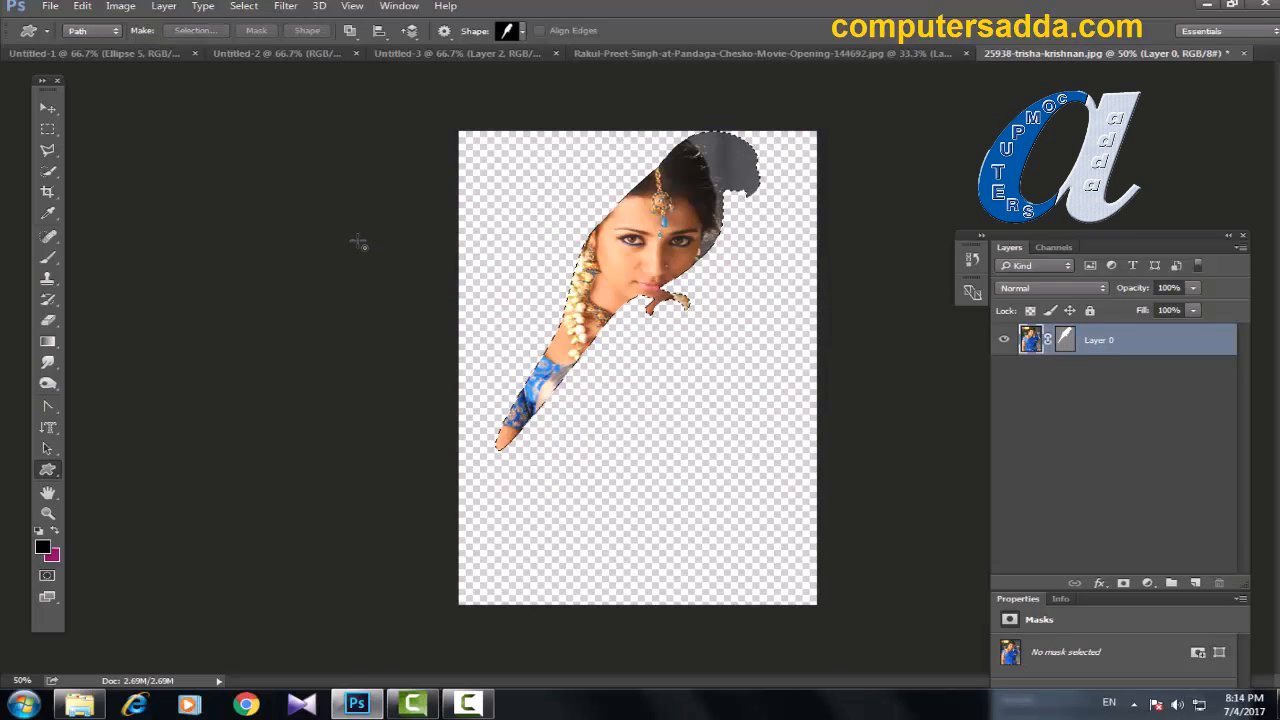
key(ctrl+d)
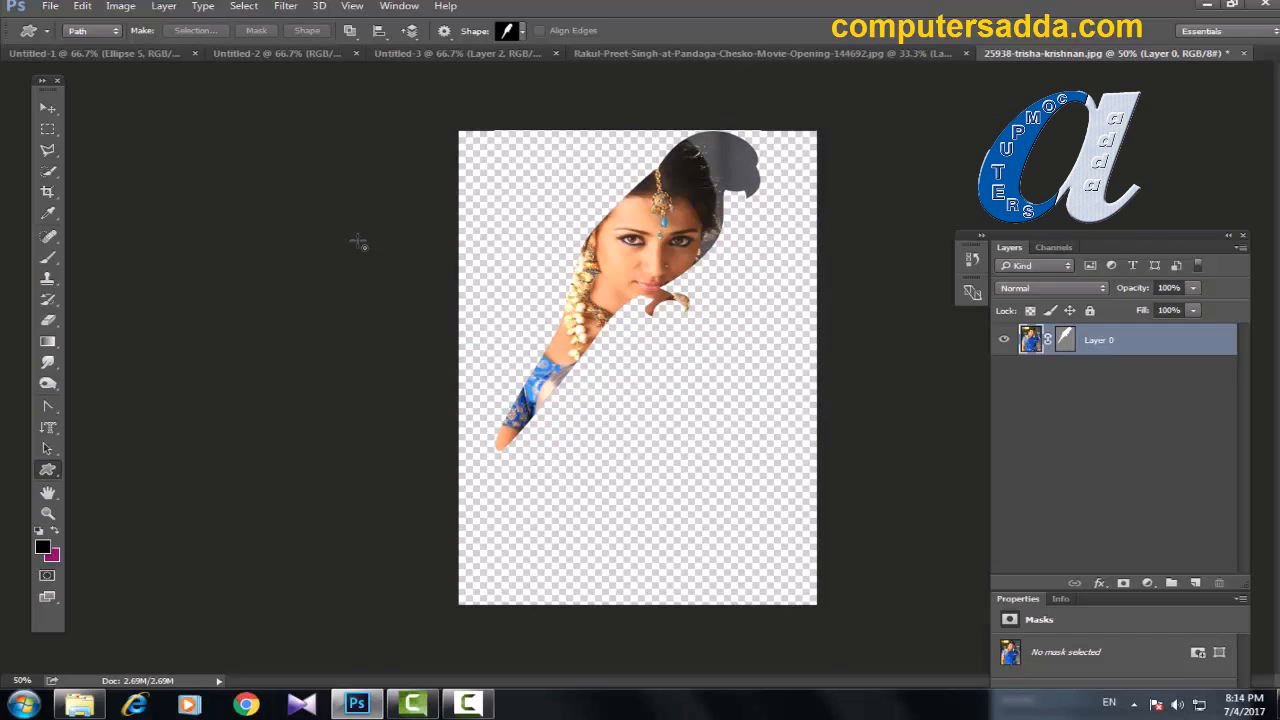